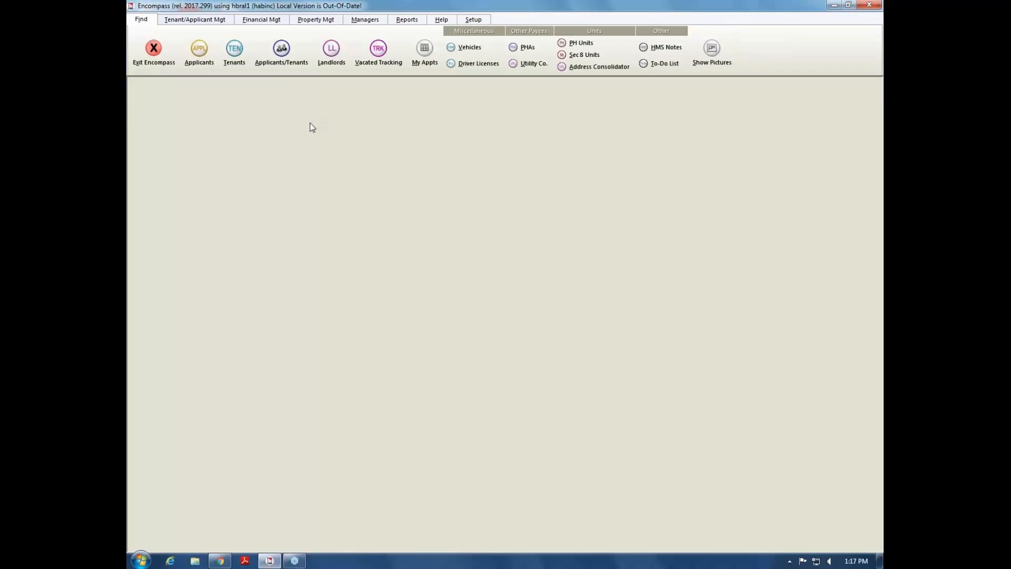
Look up tenants by entering the first letters of the tenant's last name.
left_click(235, 51)
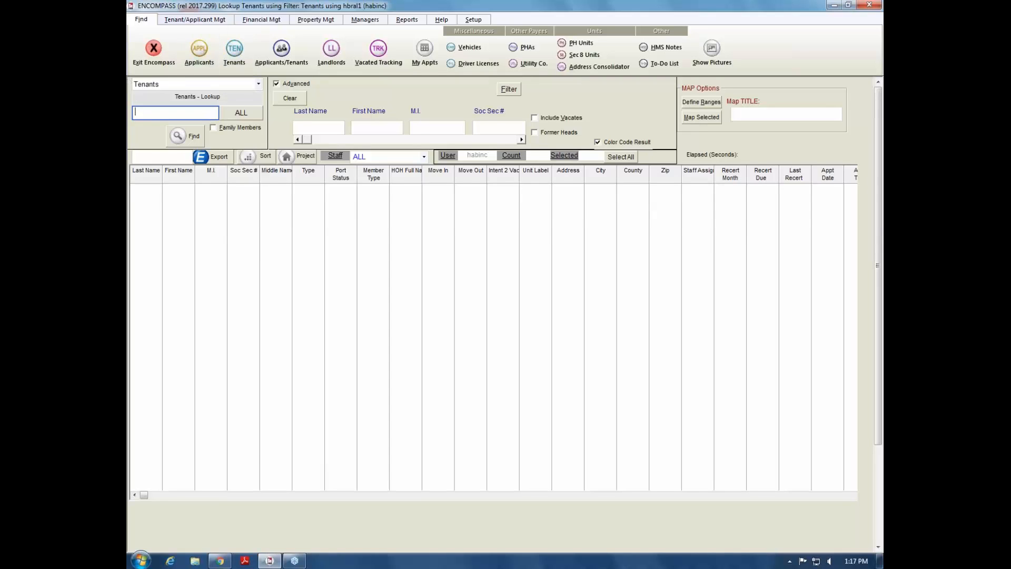
type("a")
key("BackSpace")
type("jackso")
left_click(185, 136)
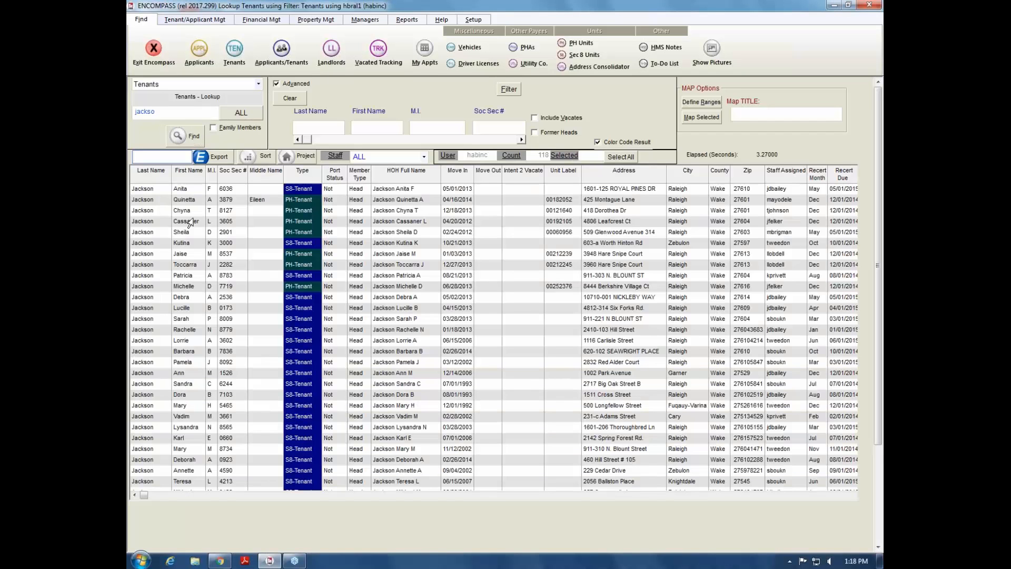
Open the recertification of the Section 8 tenant living in Garner and show the tenant's verifications.
double_click(185, 376)
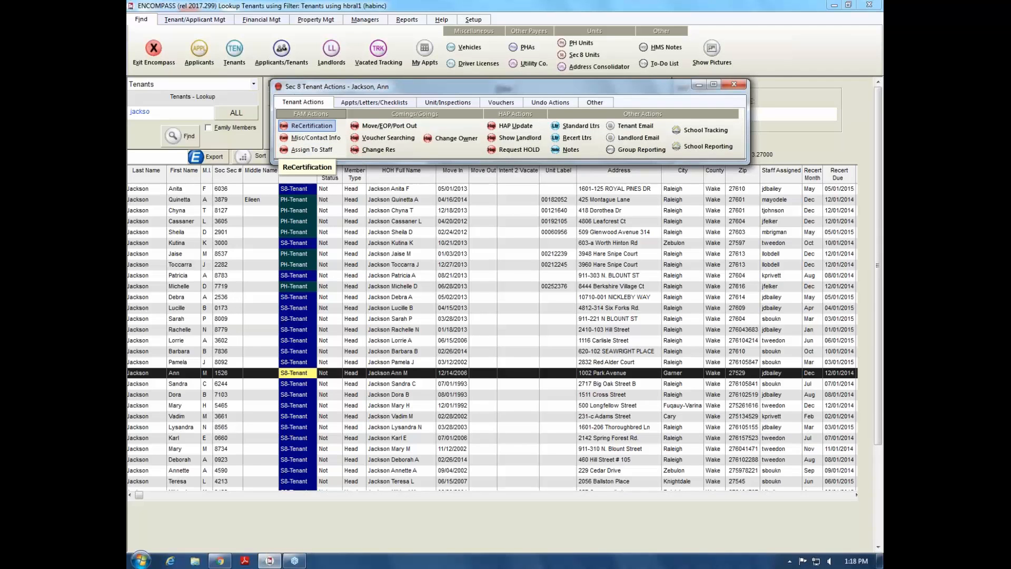
left_click(312, 126)
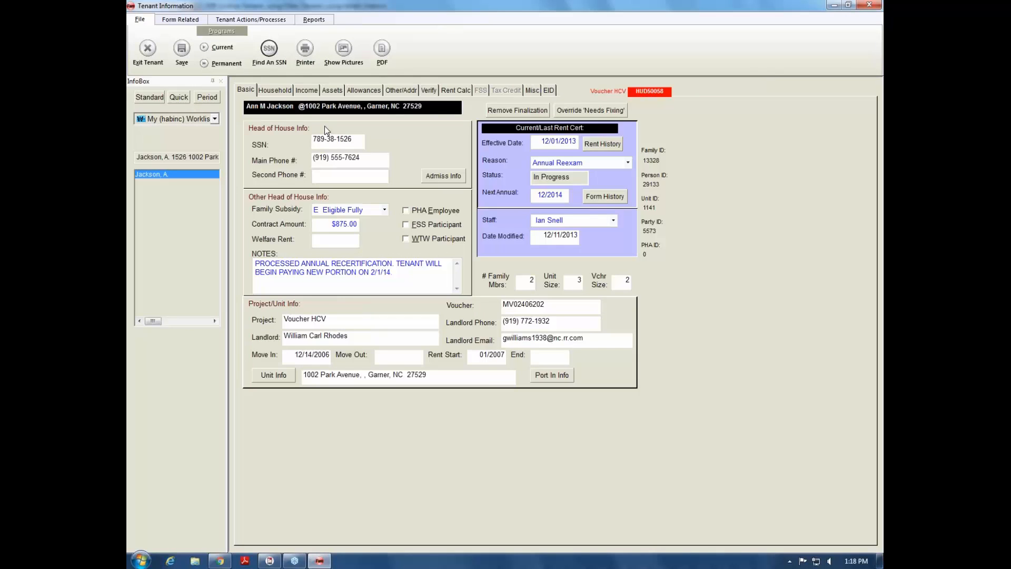
left_click(428, 91)
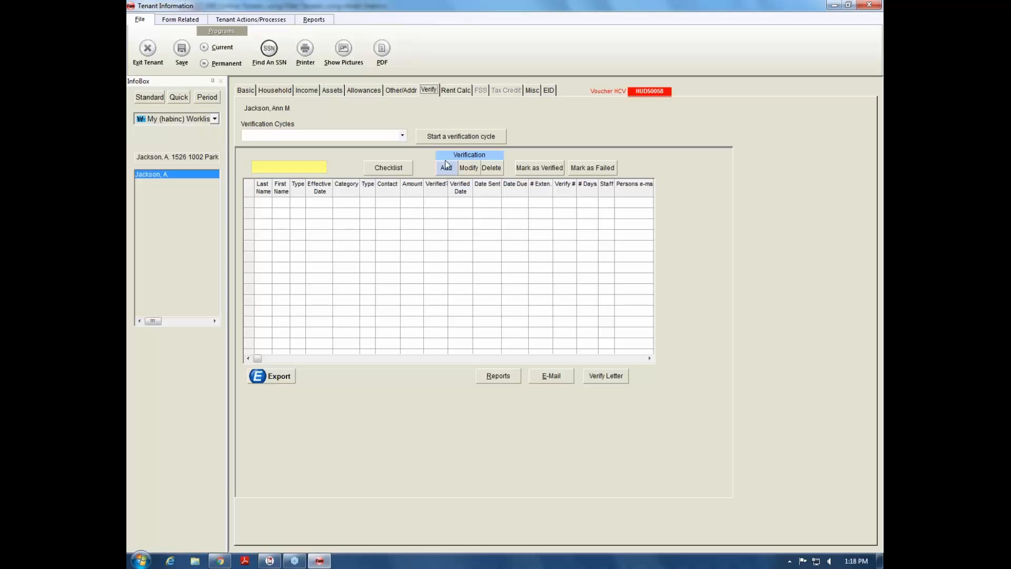
Begin a verification cycle and save the tenant changes as In Progress for the 12/01/2013 Annual Reexam.
left_click(464, 135)
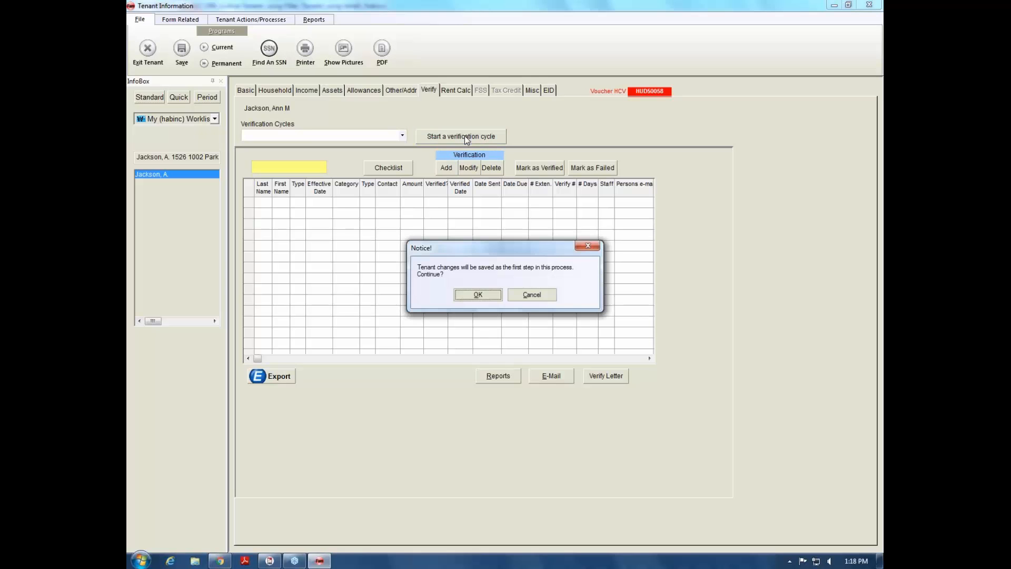
left_click(477, 295)
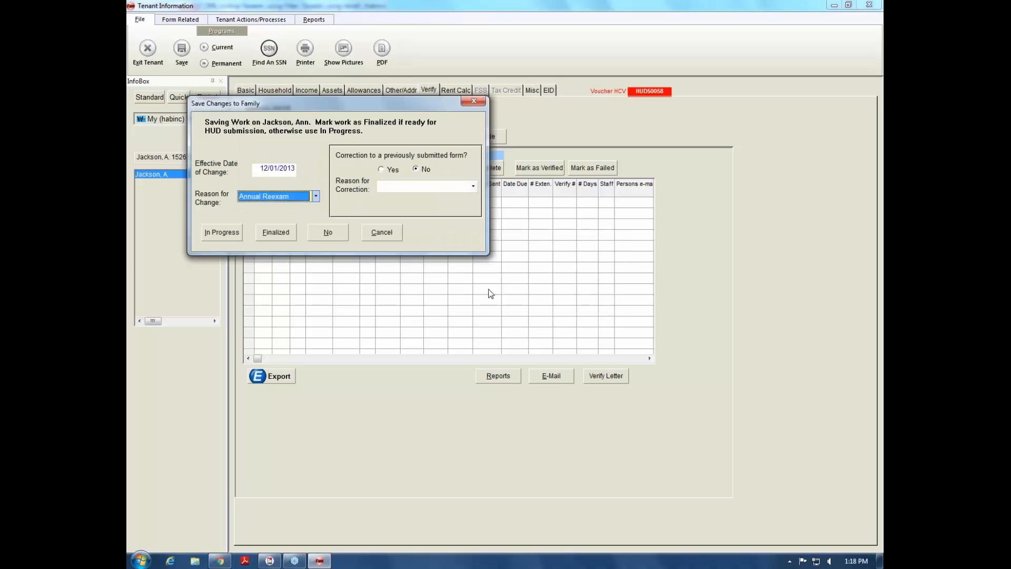
left_click(221, 233)
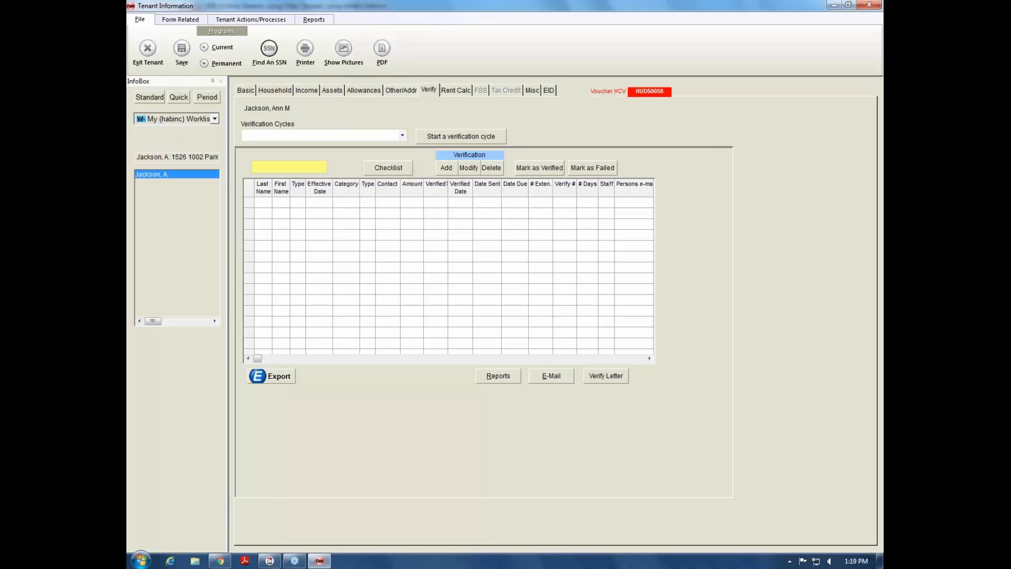
Set up the verification cycle with the date 01/01/2018 and a short test note.
left_click(488, 138)
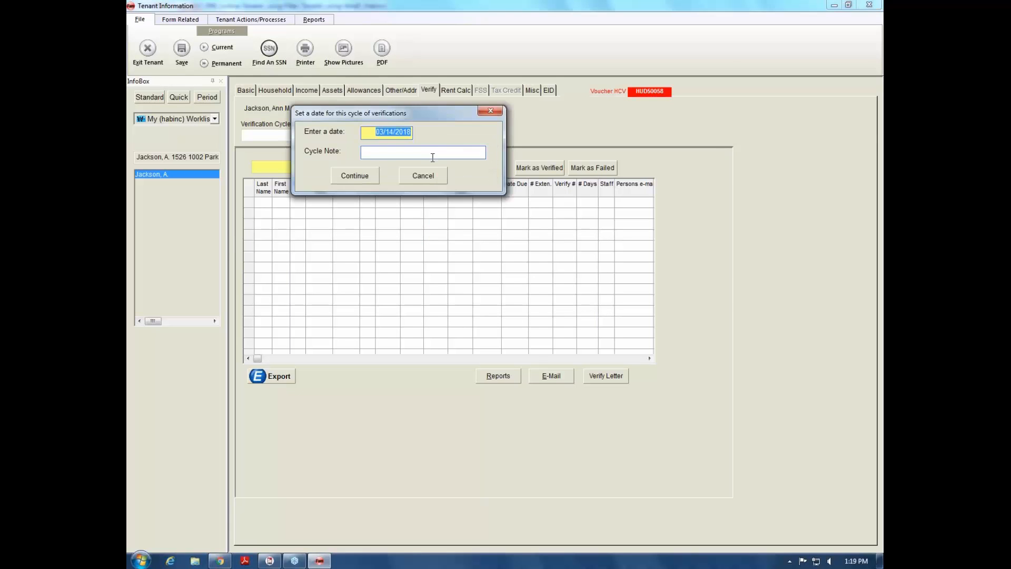
type("01/01/2017")
key("BackSpace")
type("8")
key("Tab")
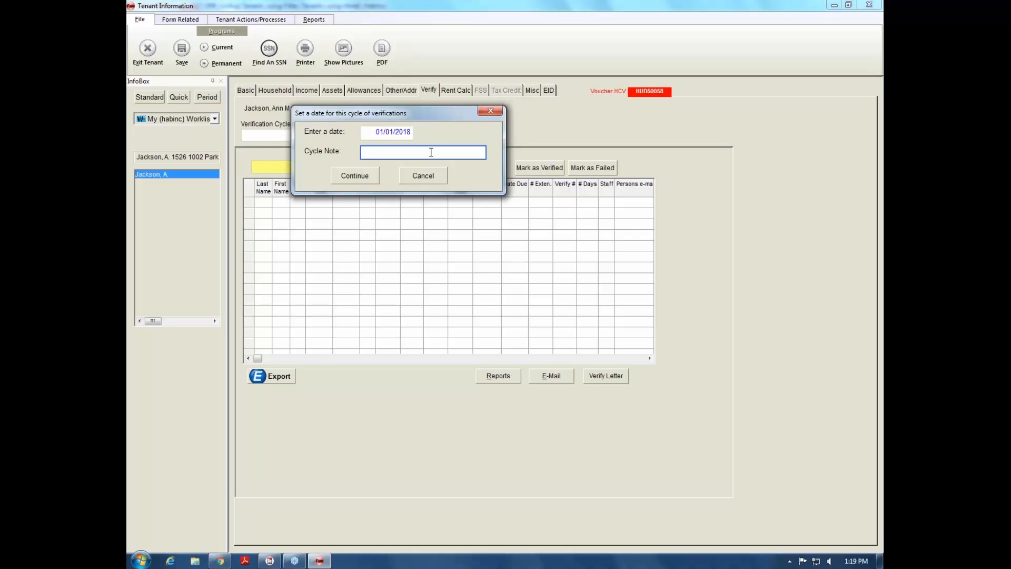
type("toms test")
left_click(359, 181)
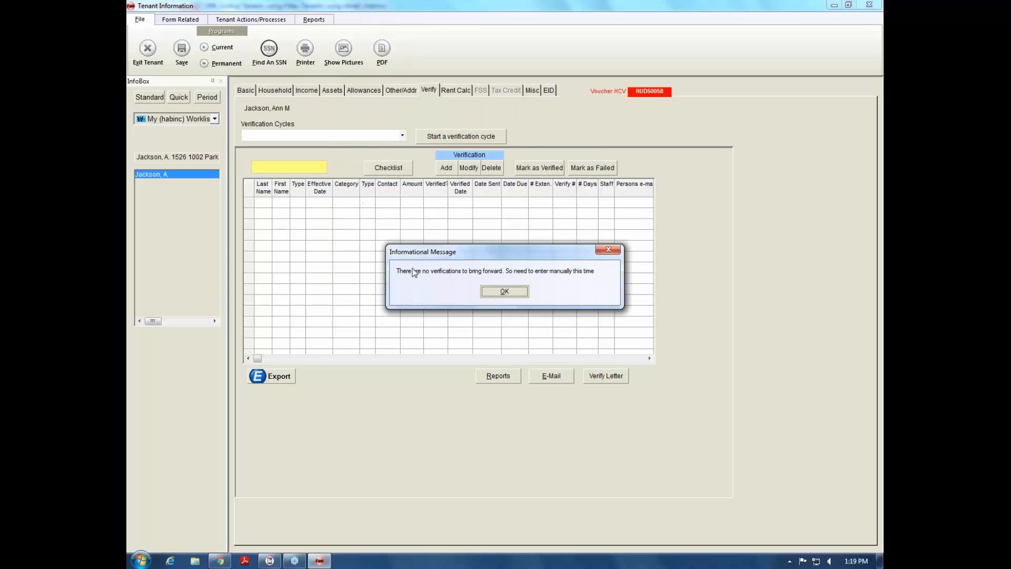
left_click(504, 293)
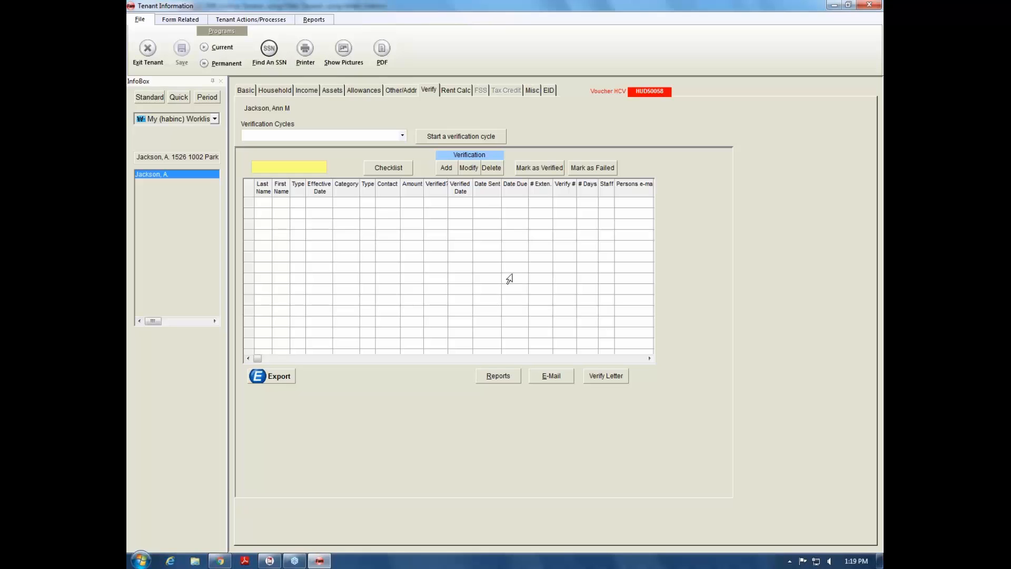
Review the head of household's items to verify, followed by the household, income and asset records.
left_click(447, 167)
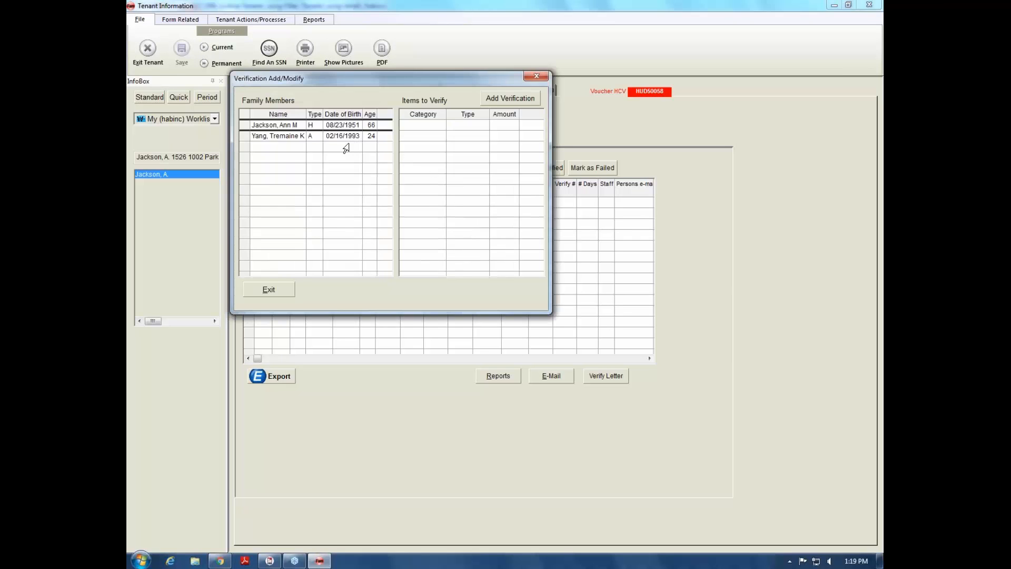
left_click(255, 128)
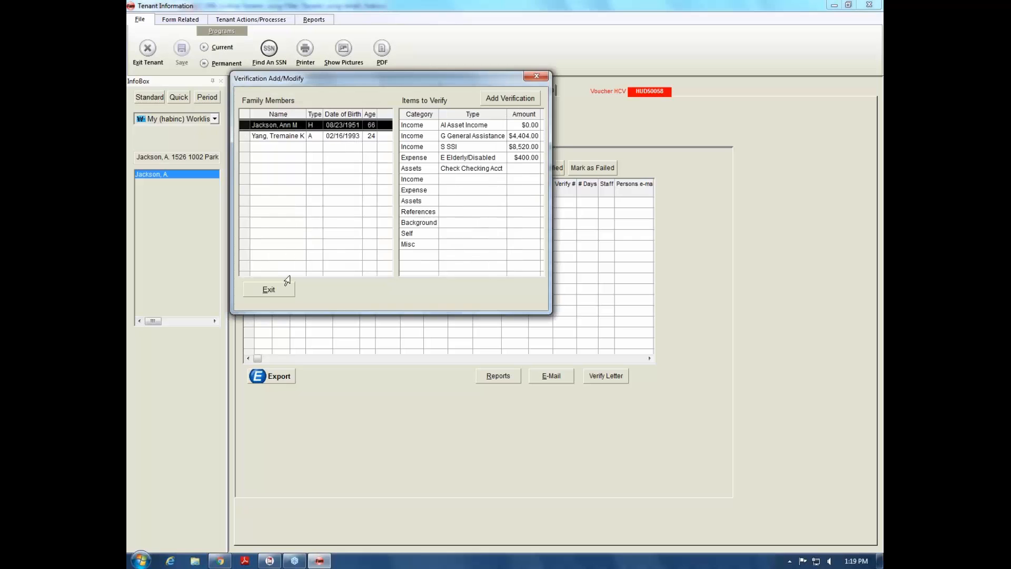
left_click(269, 289)
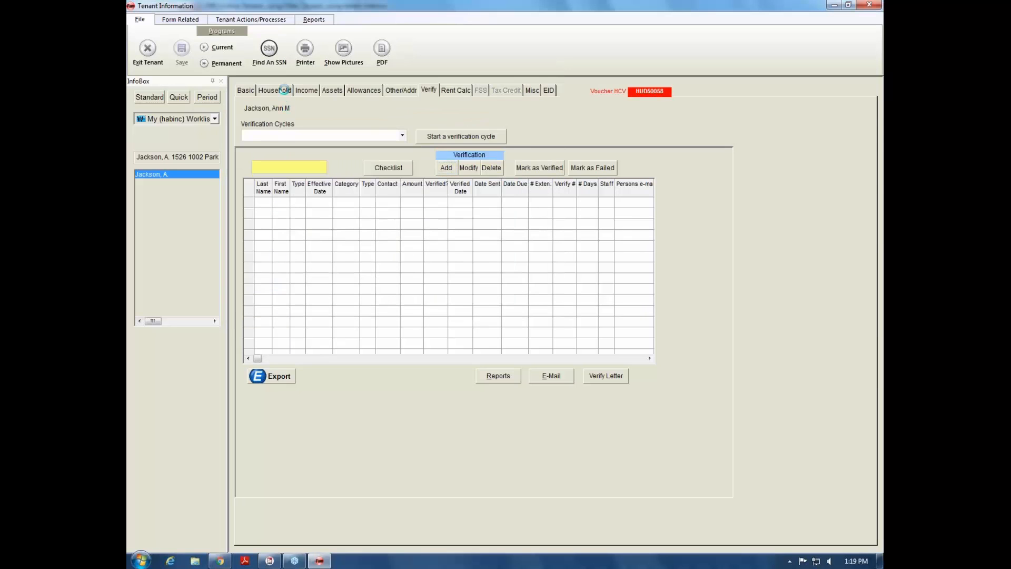
left_click(275, 90)
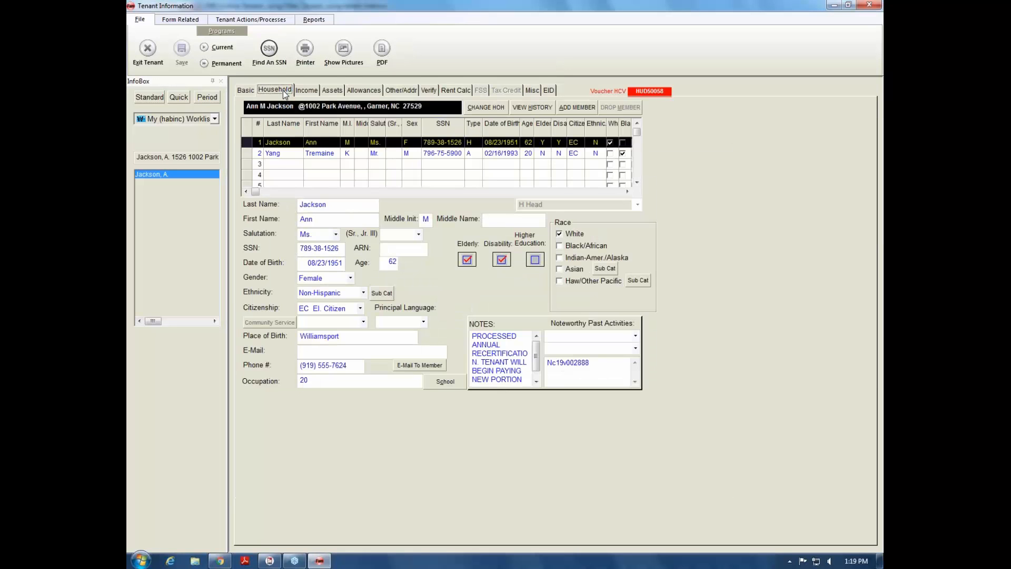
left_click(307, 91)
left_click(329, 91)
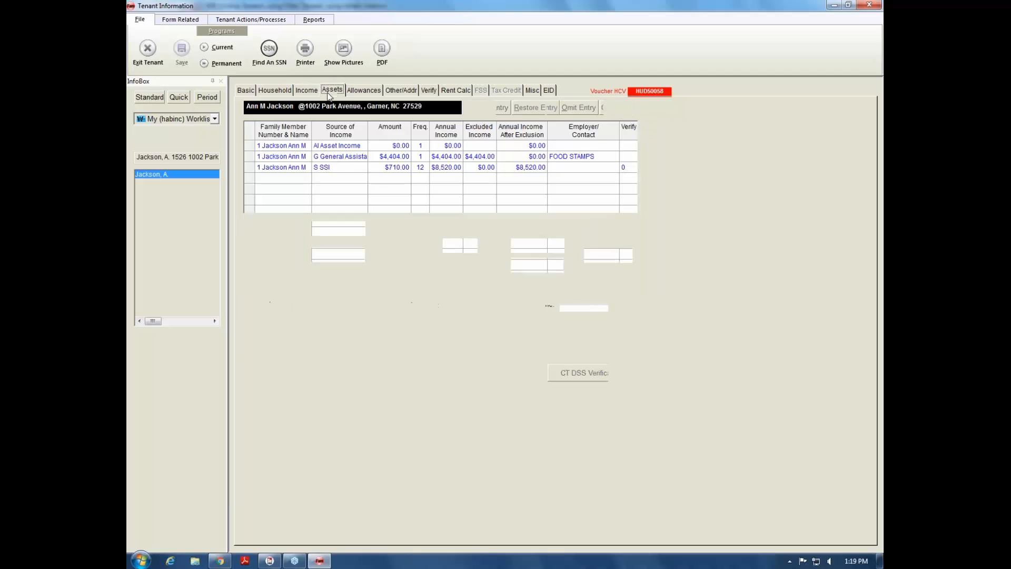
Return to the tenant's verifications and try to add a verification.
left_click(425, 91)
left_click(446, 168)
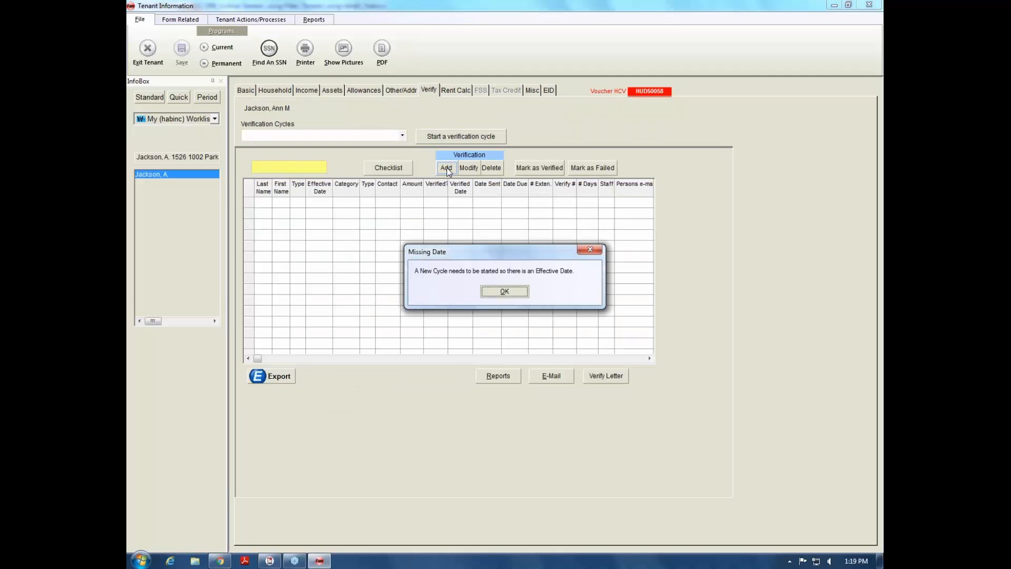
left_click(500, 293)
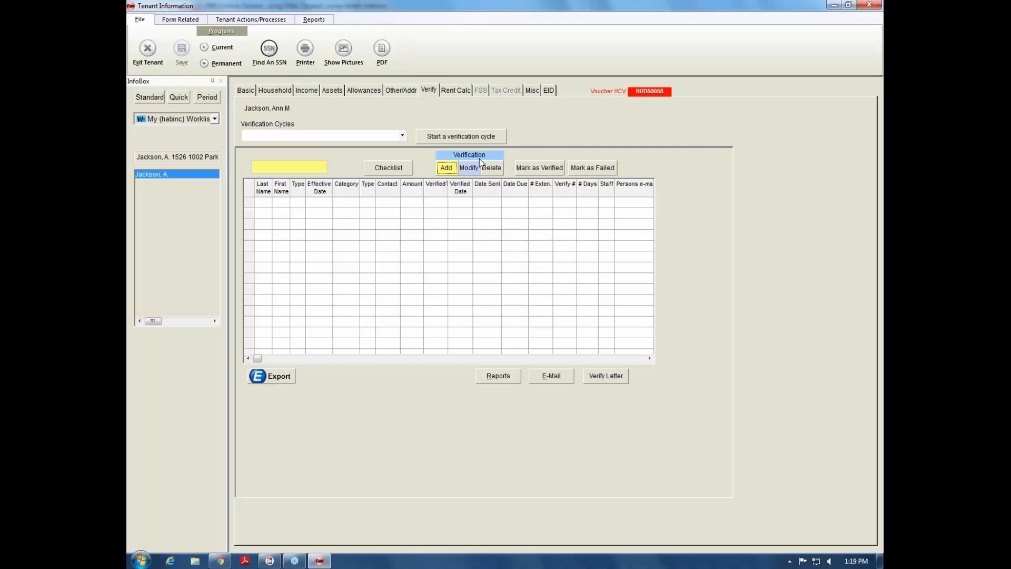
Start a new verification cycle dated 01/01/2018 with a short test note as the cycle note.
left_click(482, 139)
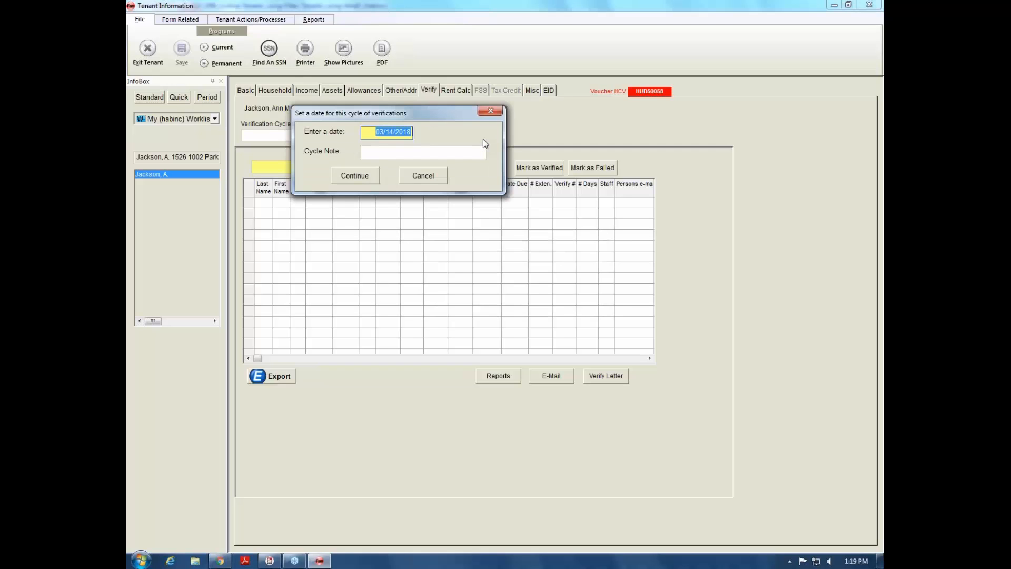
type("01/01/2018")
key("Tab")
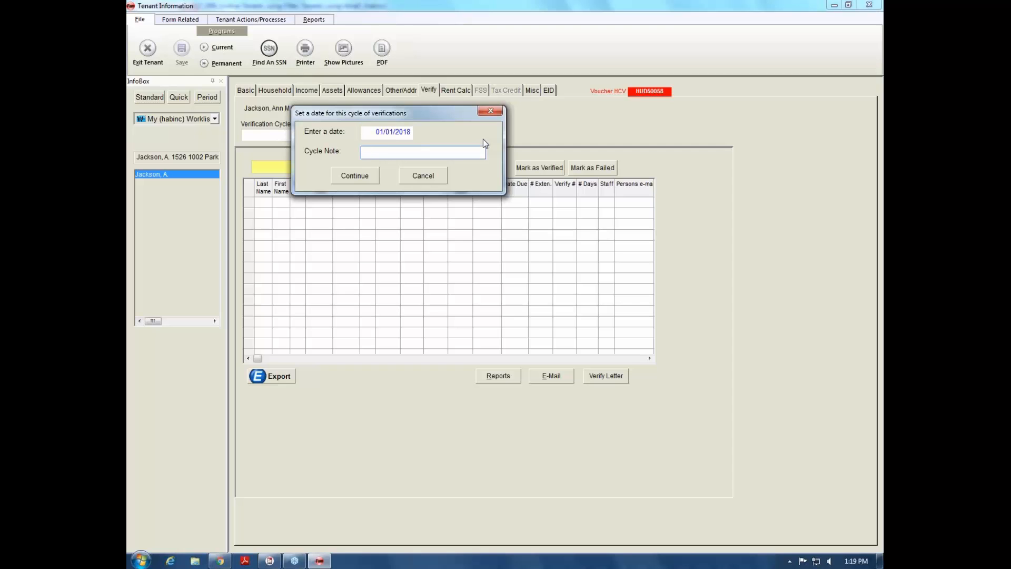
type("toms test")
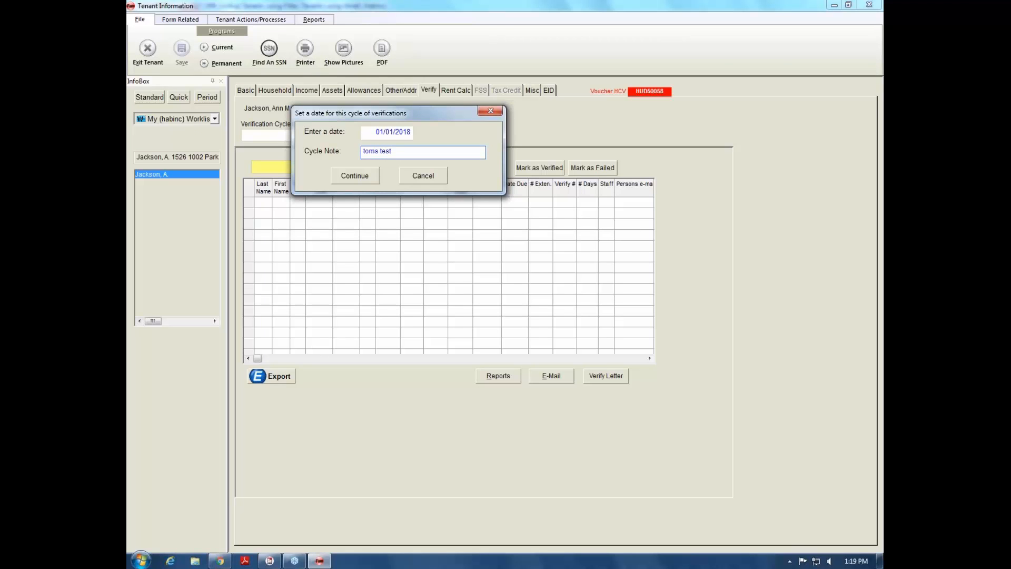
left_click(342, 179)
left_click(503, 293)
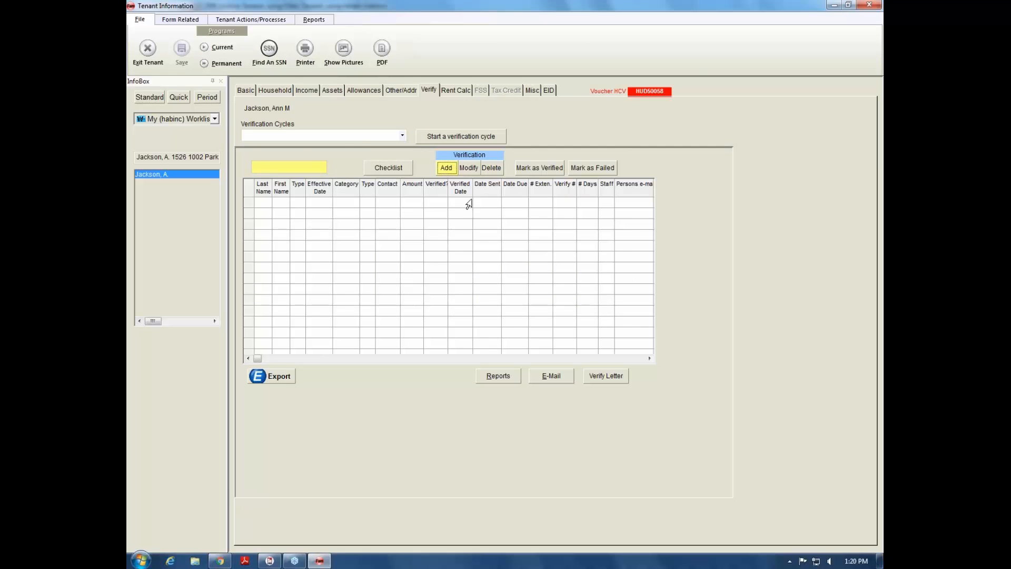
Add a Background verification for the head of household.
left_click(447, 169)
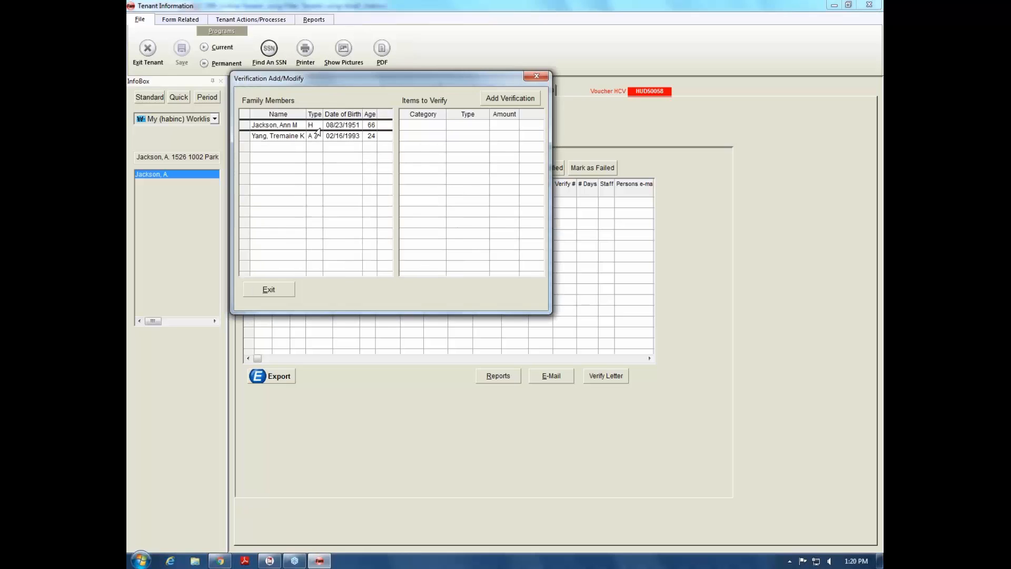
left_click(295, 131)
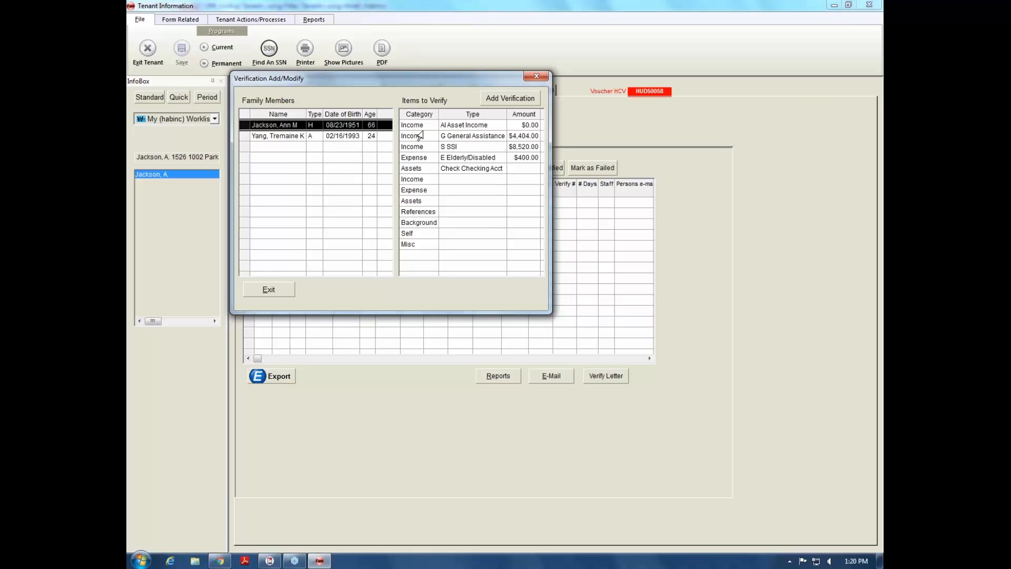
left_click(422, 226)
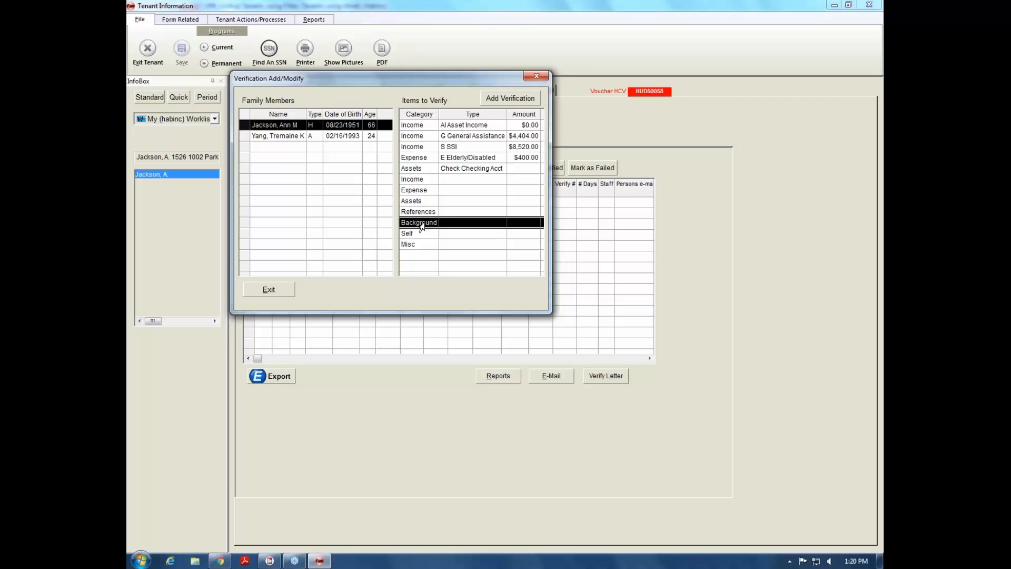
left_click(508, 102)
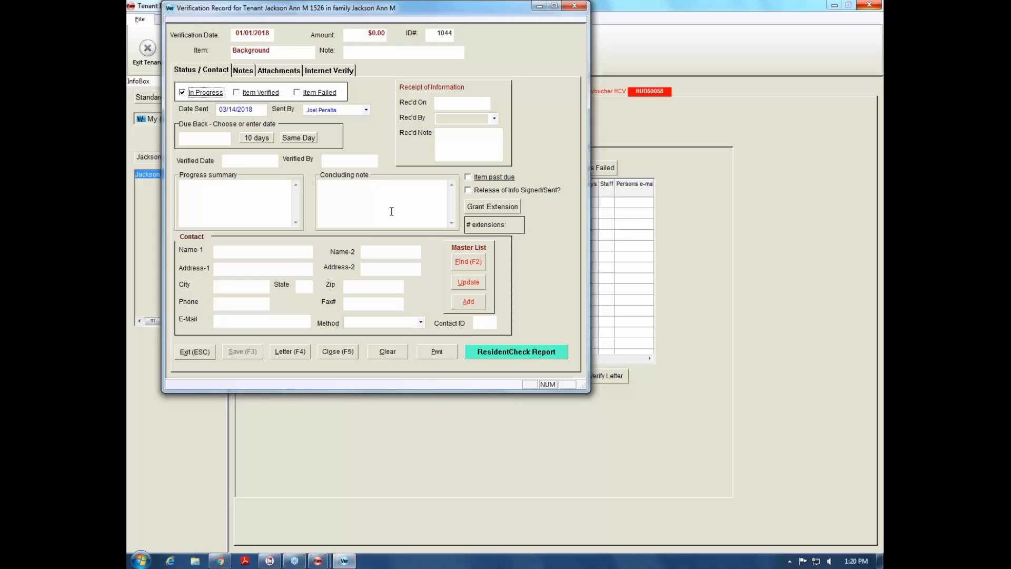
Request a ResidentCheck report of type InstaCheck for the Background verification and submit the record to MRI.
left_click(501, 350)
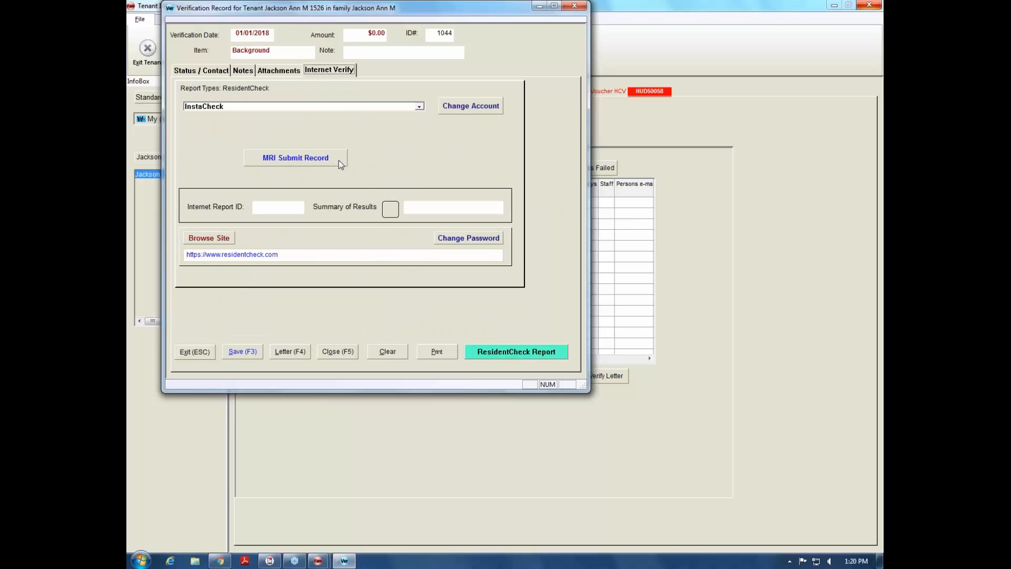
left_click(419, 108)
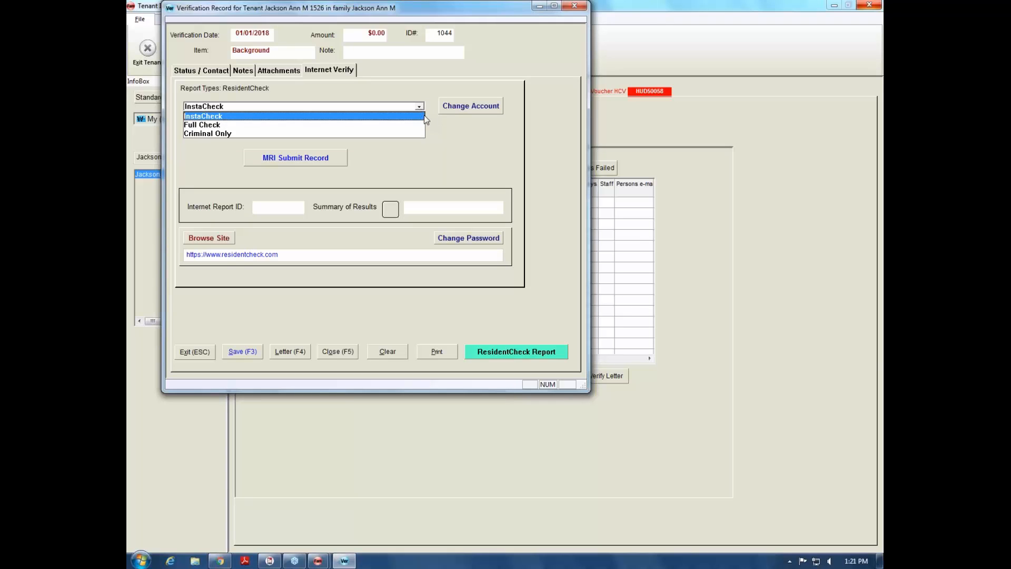
left_click(283, 118)
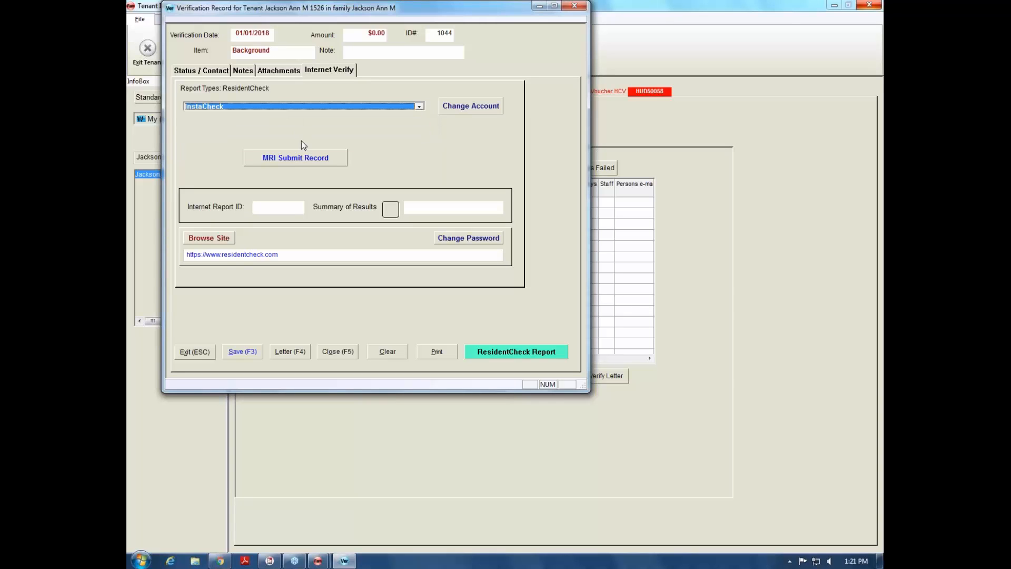
left_click(311, 159)
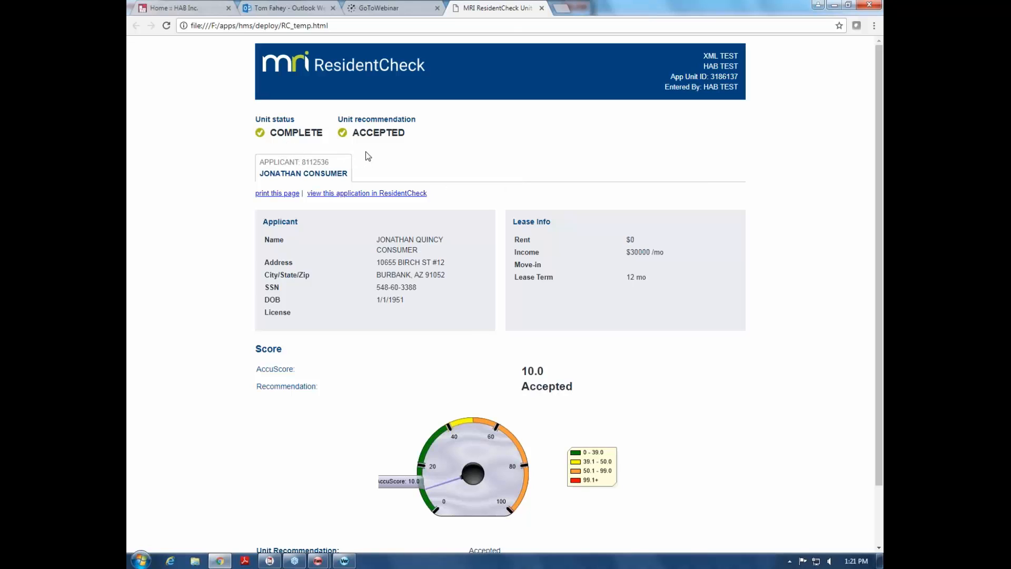
Check the result summary in the verification record, close the browser report and save the record.
left_click(344, 561)
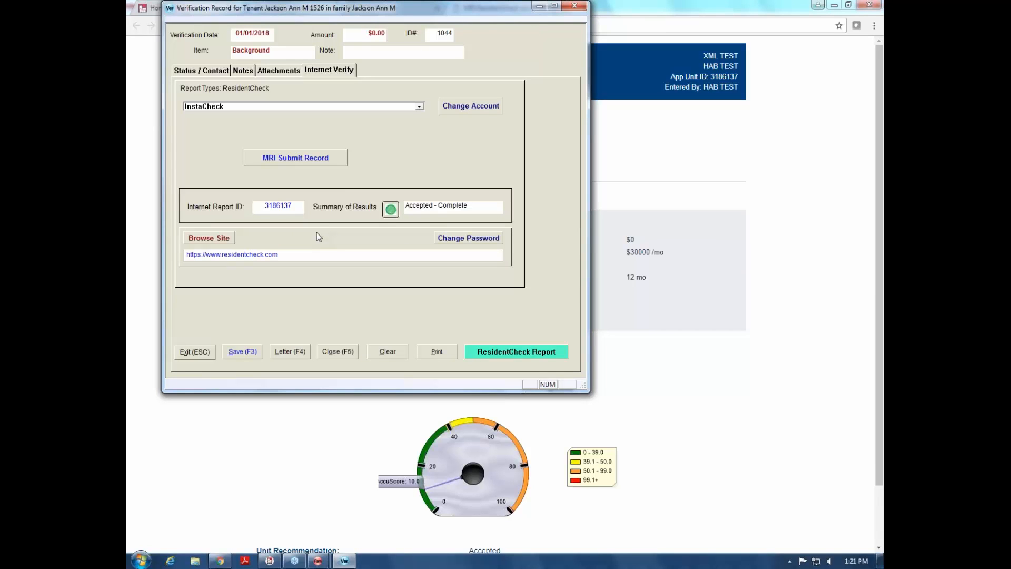
left_click(707, 143)
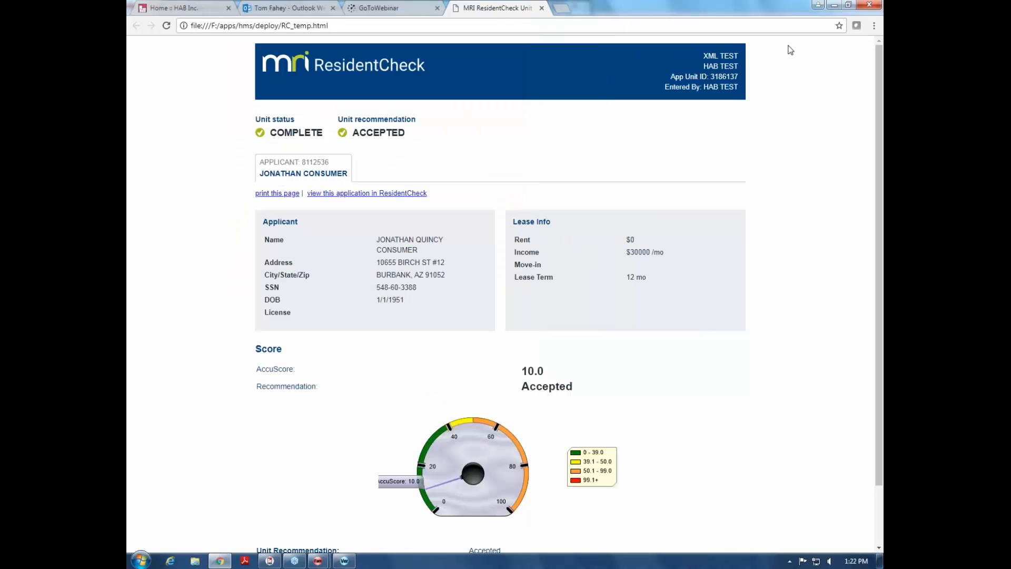
left_click(870, 5)
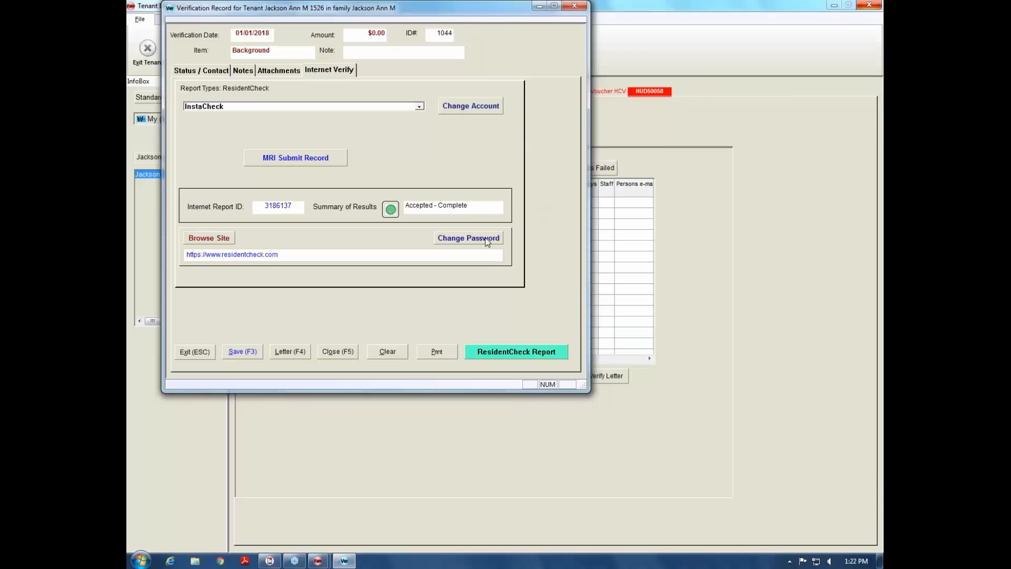
left_click(251, 355)
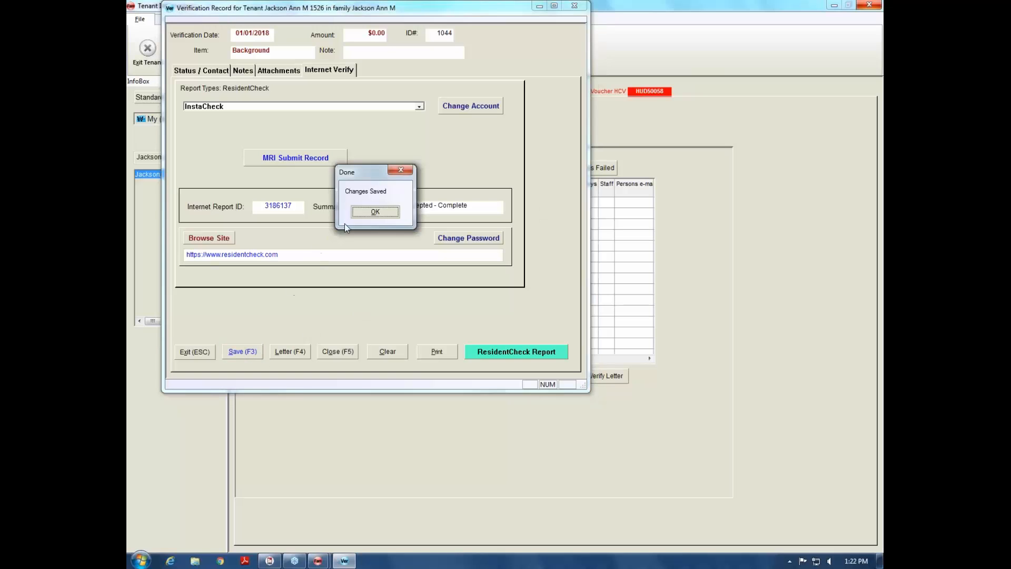
Finish saving the head of household's Background verification, return to the verification list and reopen that record at its internet verification details.
left_click(362, 211)
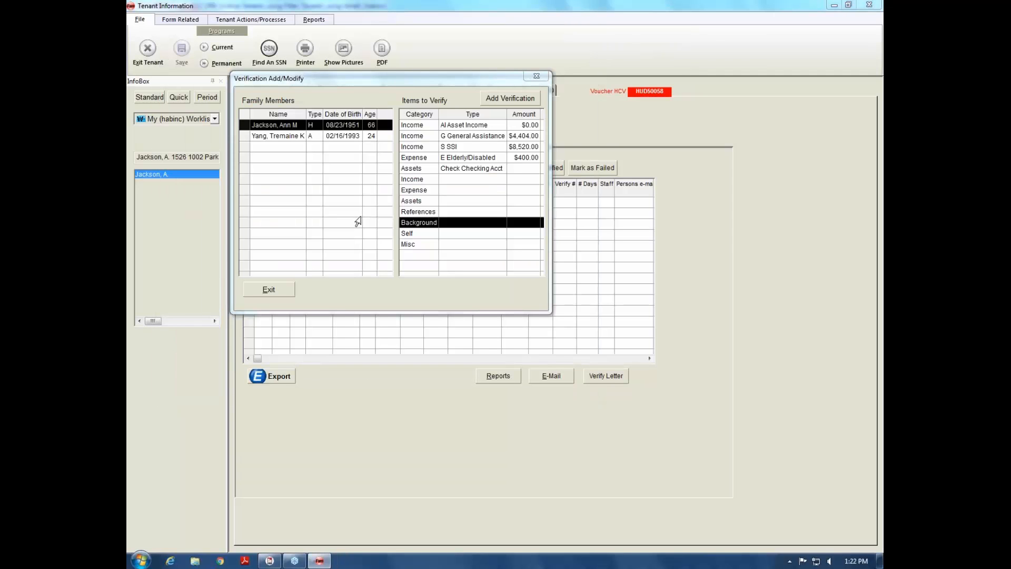
left_click(269, 290)
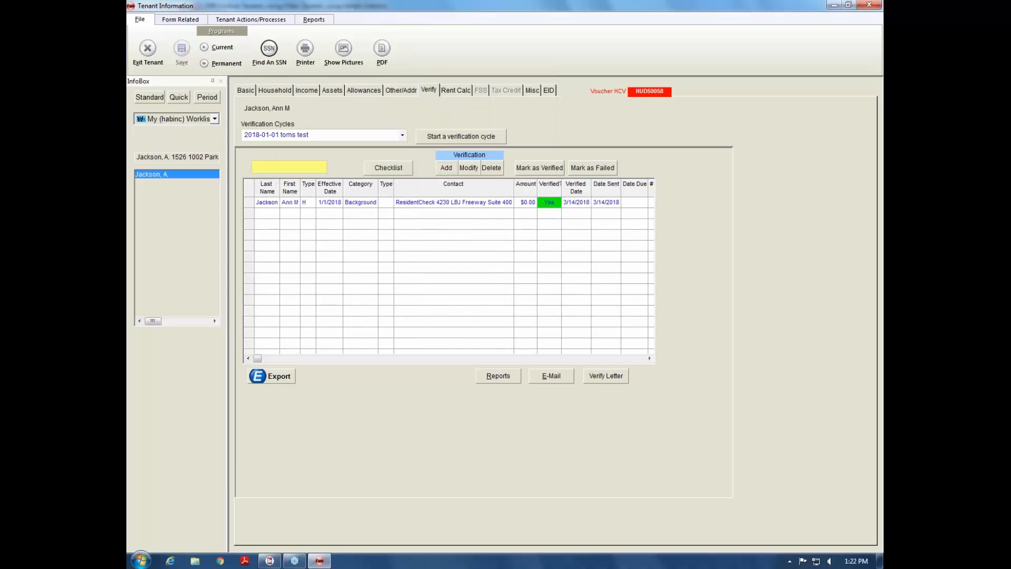
left_click(273, 206)
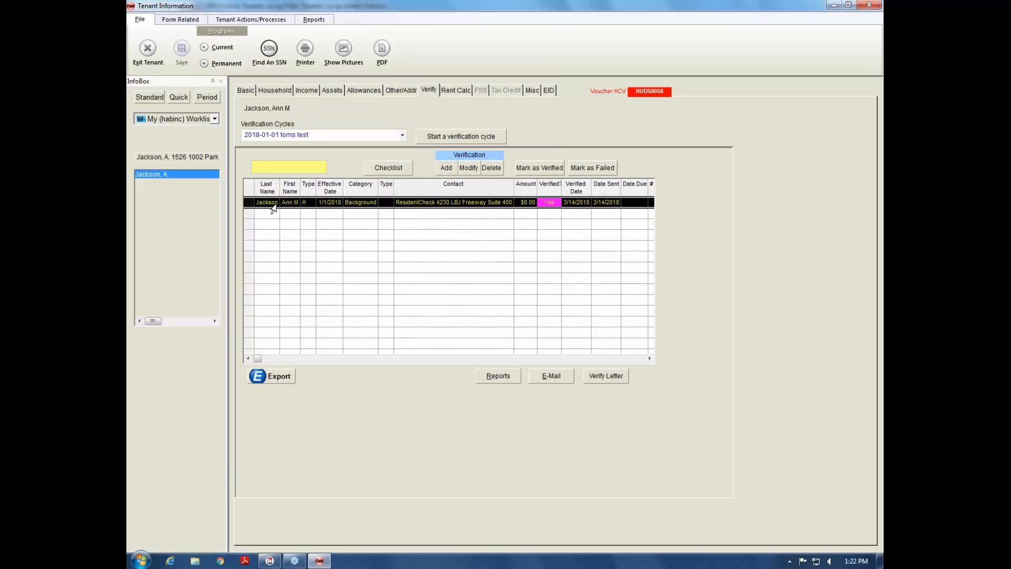
left_click(469, 170)
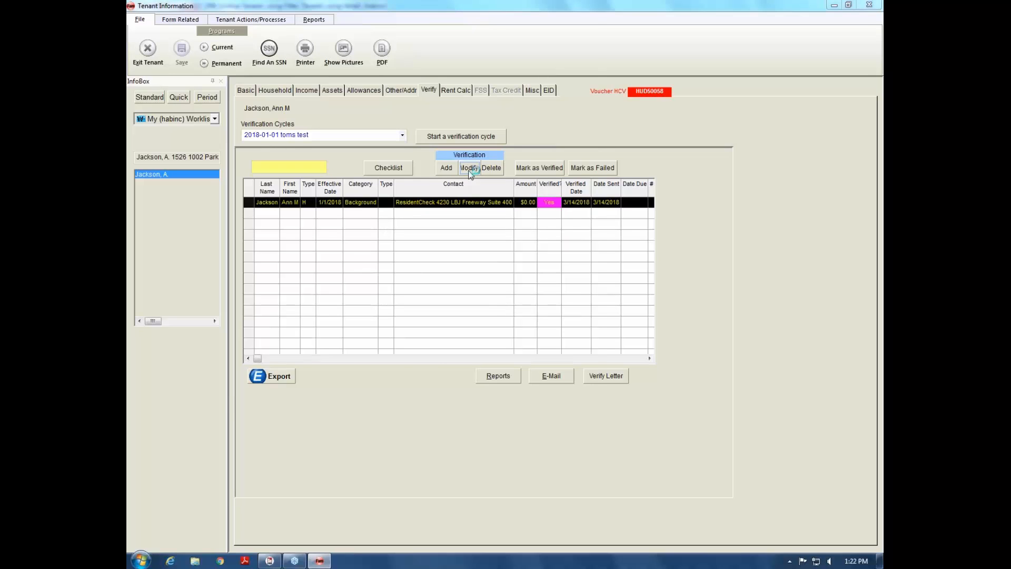
left_click(323, 70)
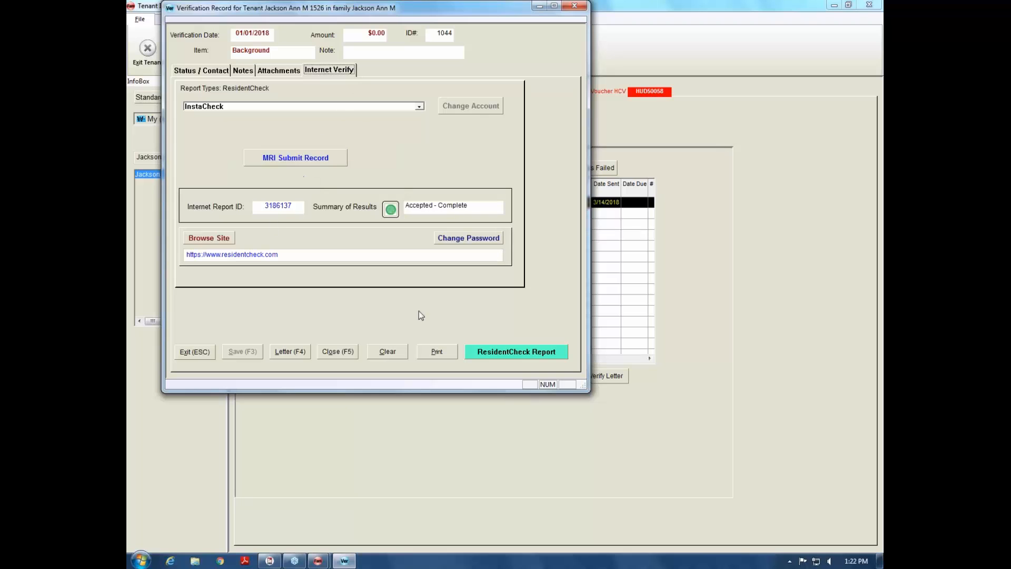
View the ResidentCheck report and its link to the online application, closing both pages and exiting the verification record.
left_click(485, 350)
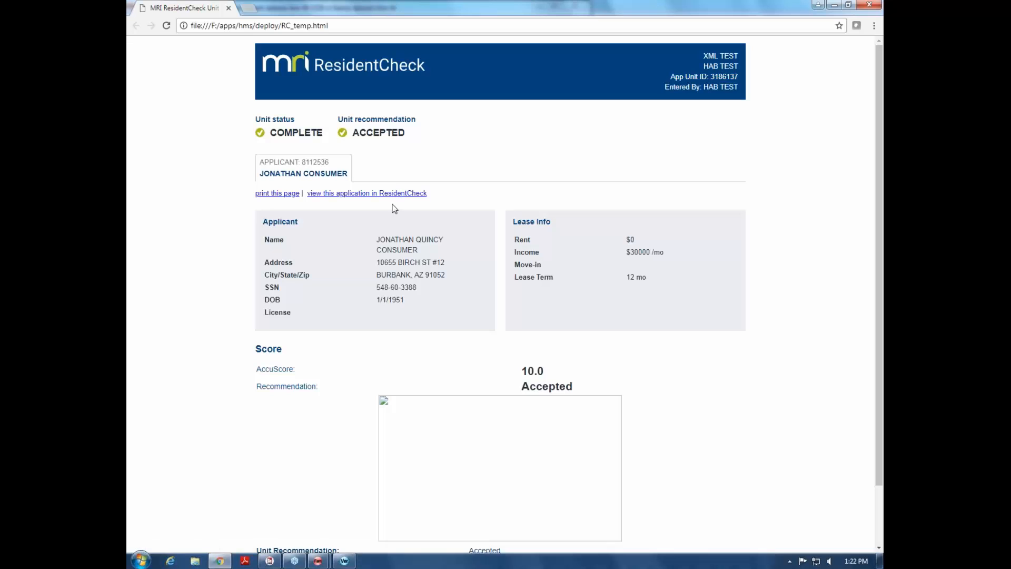
left_click(424, 195)
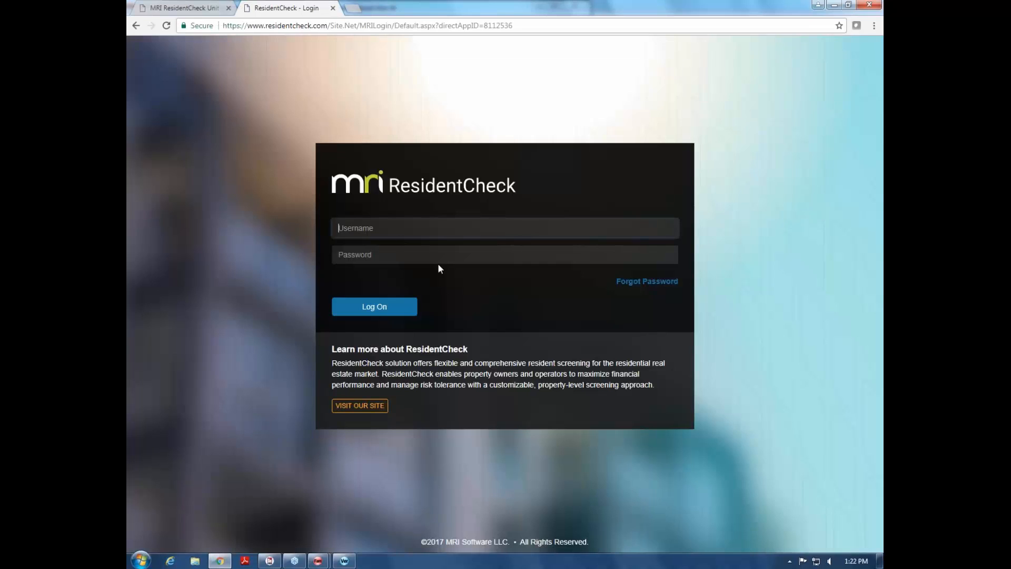
left_click(333, 8)
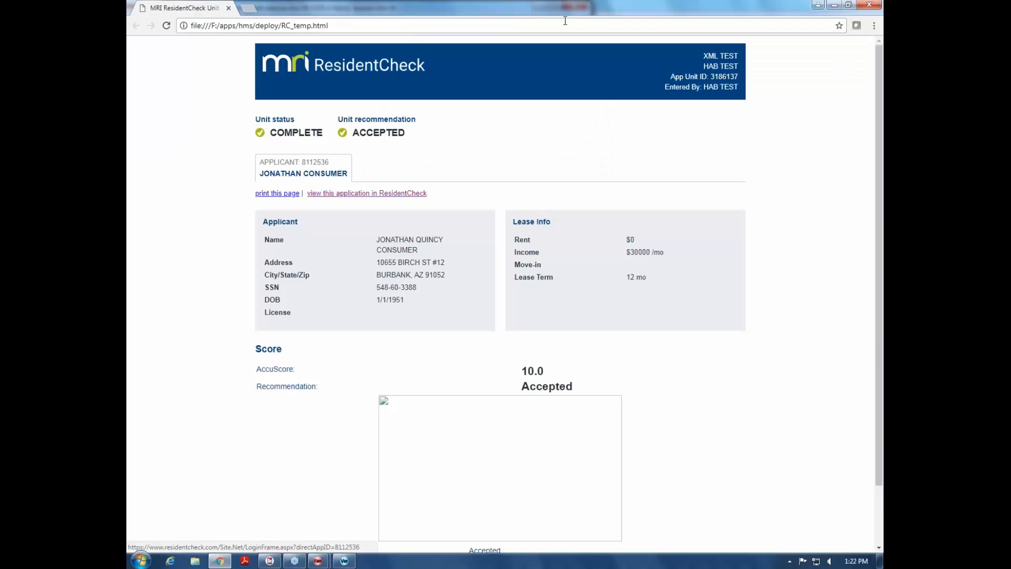
left_click(870, 5)
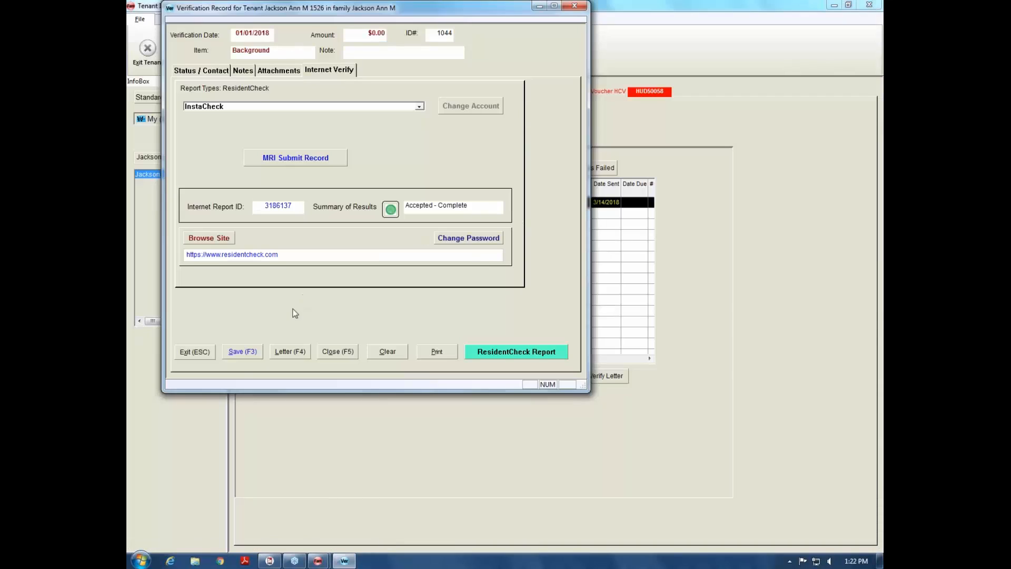
left_click(210, 353)
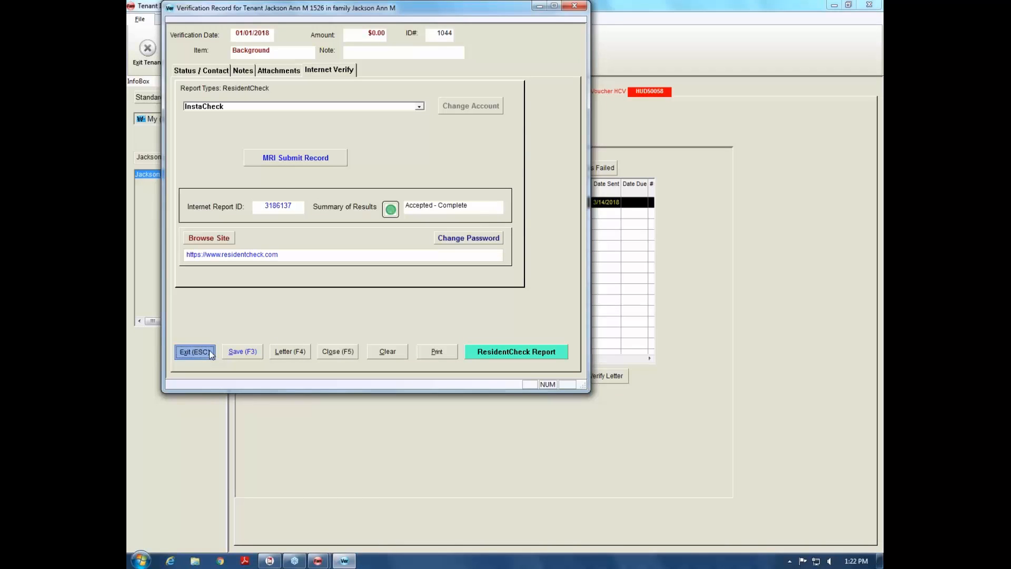
left_click(349, 212)
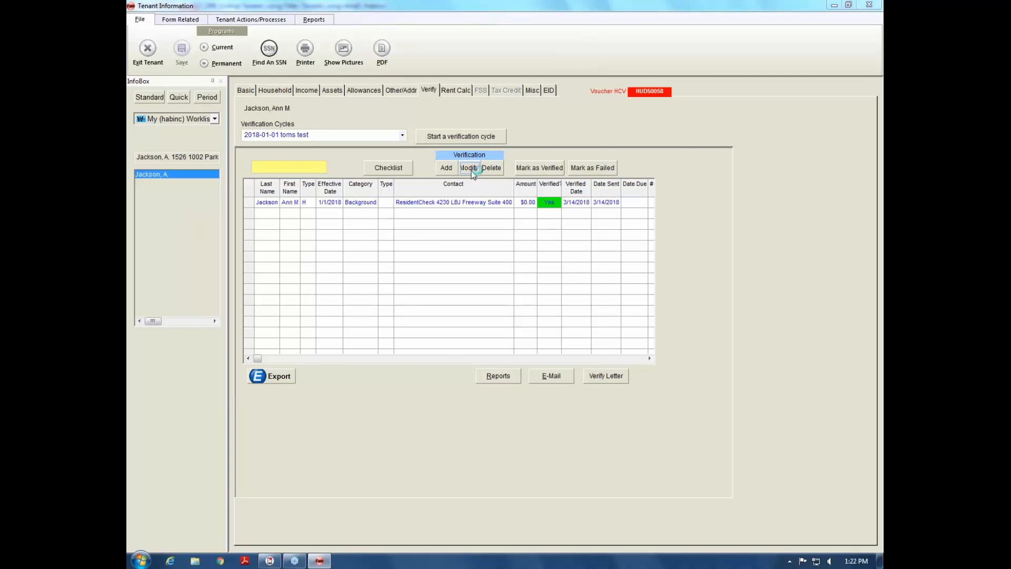
Reopen the Background verification to review its ResidentCheck report and internet verification details, and exit the record.
left_click(469, 168)
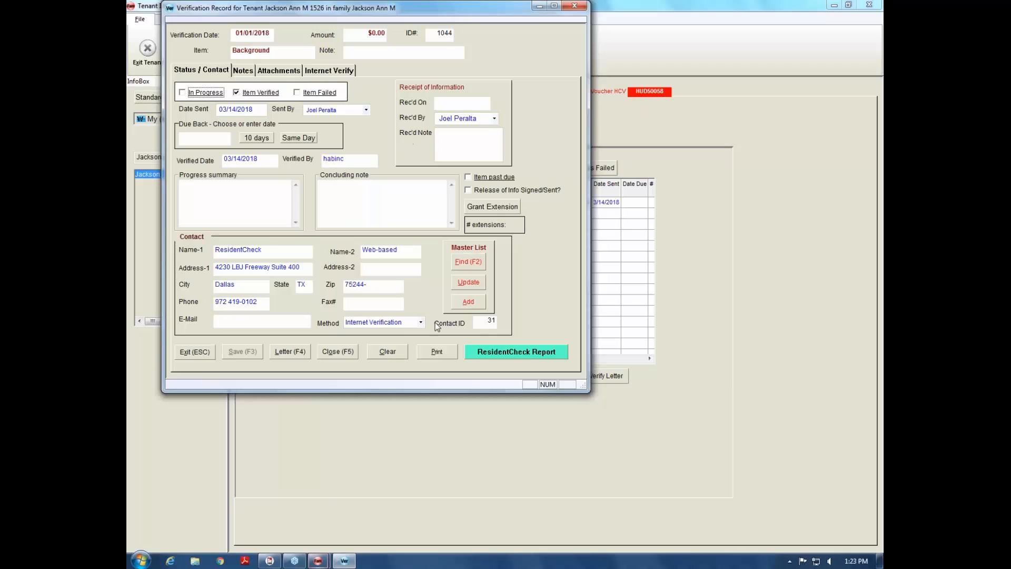
left_click(488, 352)
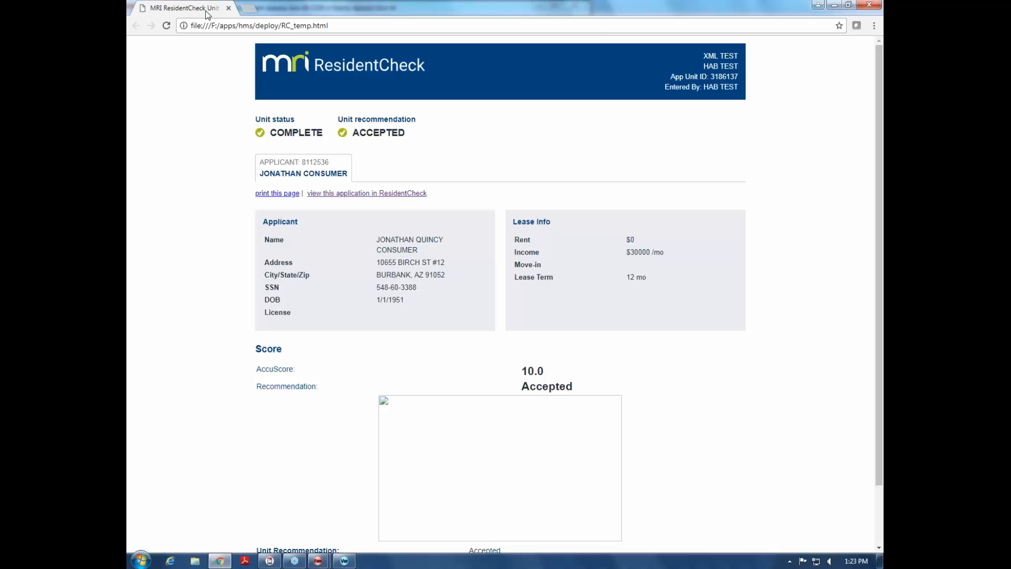
left_click(228, 9)
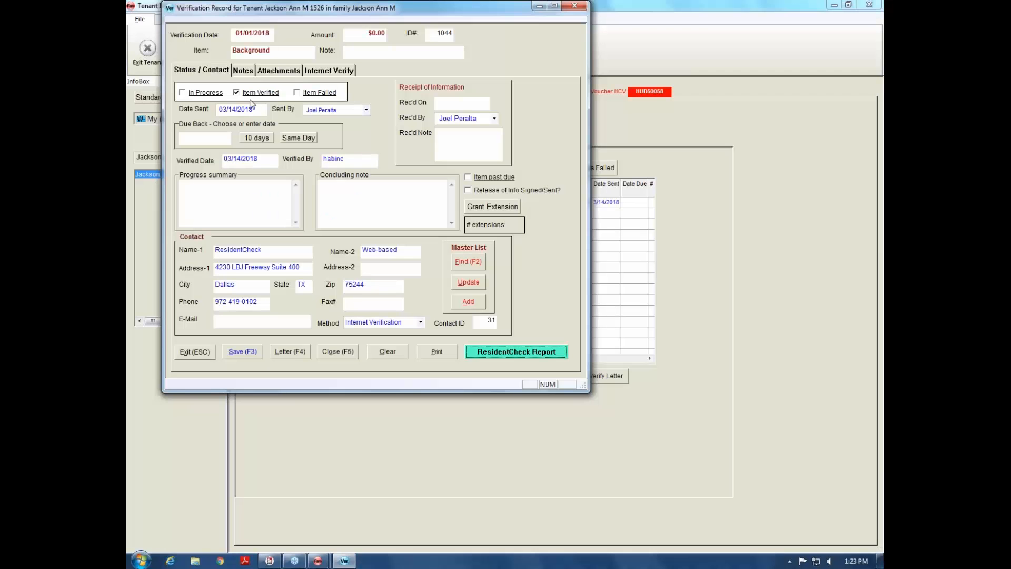
left_click(331, 73)
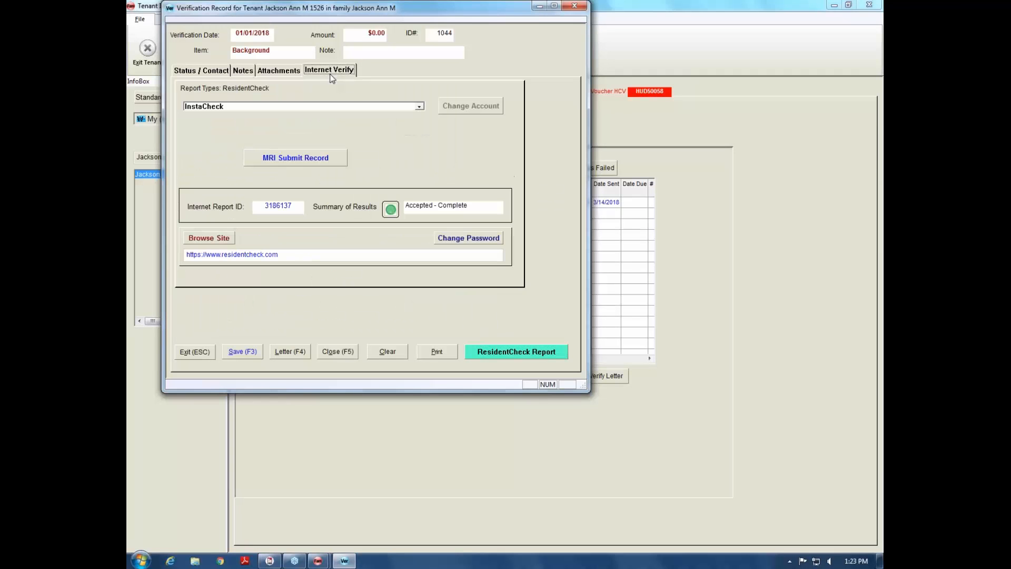
left_click(192, 354)
left_click(353, 219)
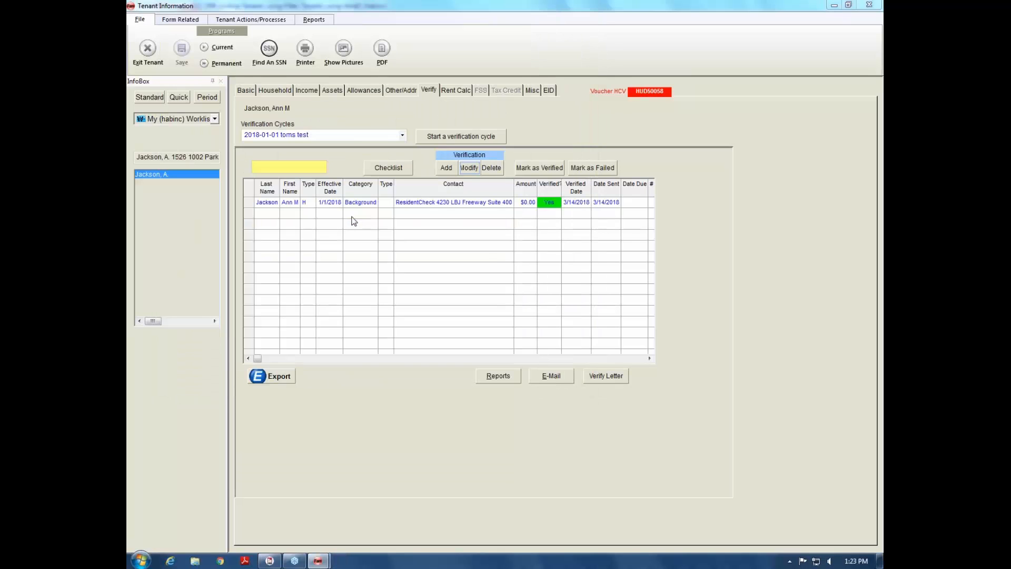
Add a second Background verification for the head of household in the 2018-01-01 verification cycle.
left_click(445, 167)
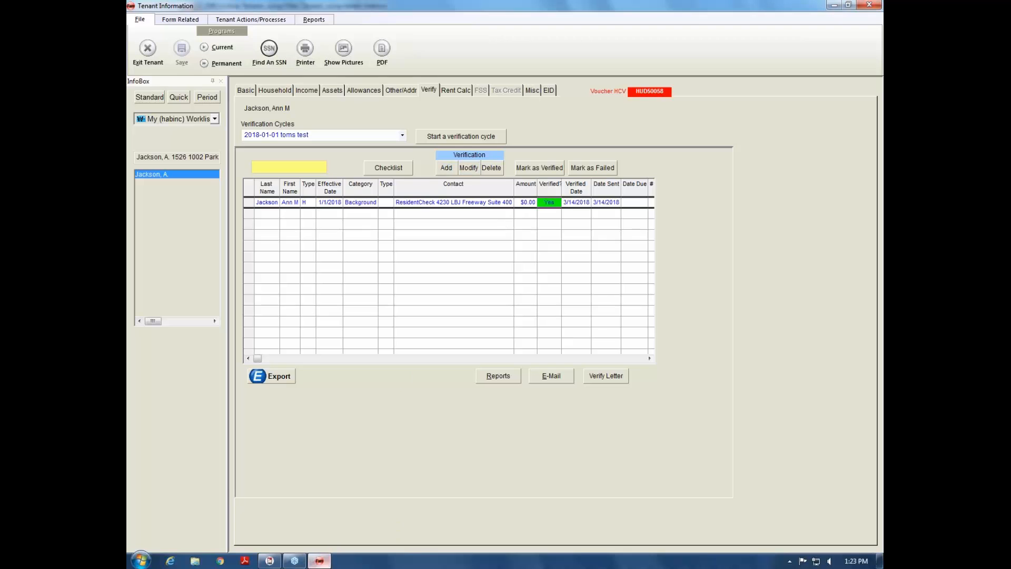
left_click(445, 167)
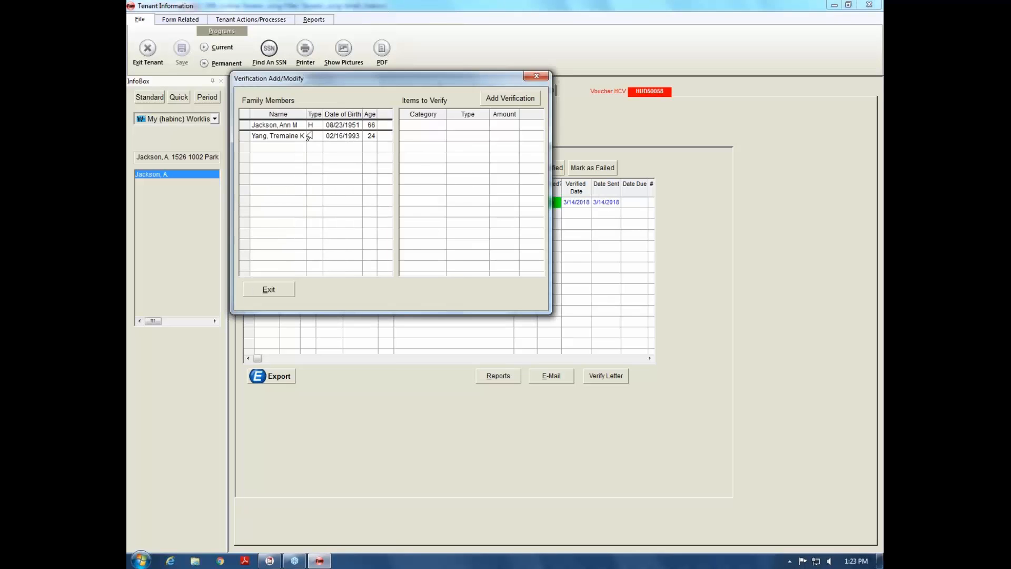
left_click(262, 128)
left_click(449, 223)
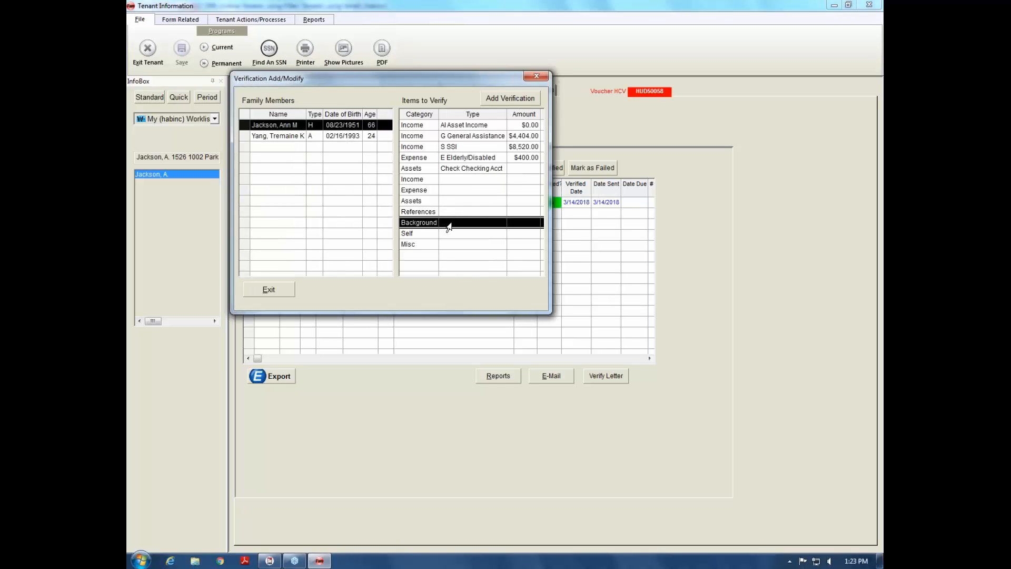
left_click(502, 100)
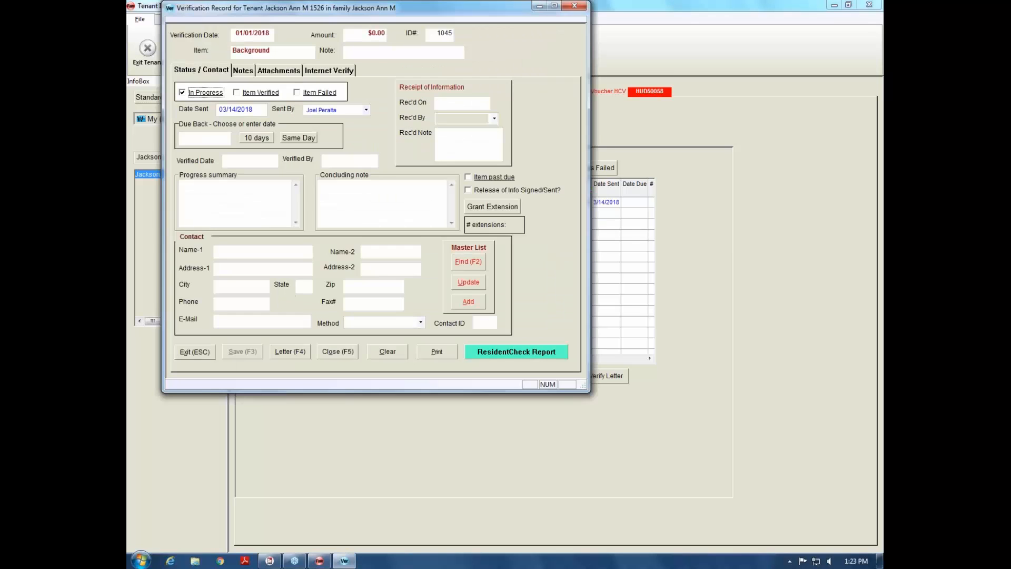
Request a ResidentCheck report of type Criminal Only for the second Background verification and submit the record to MRI.
left_click(482, 352)
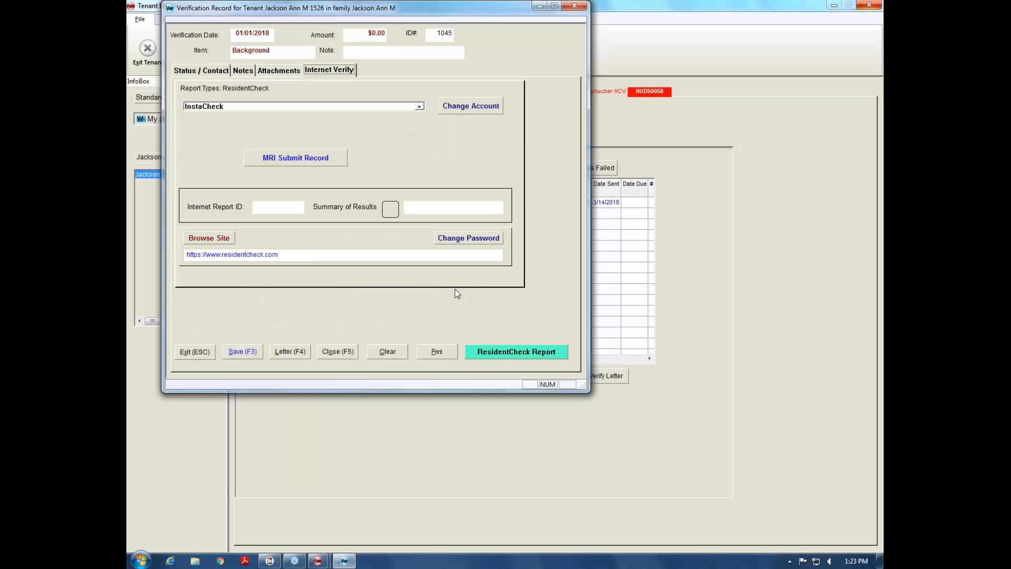
left_click(422, 109)
left_click(340, 132)
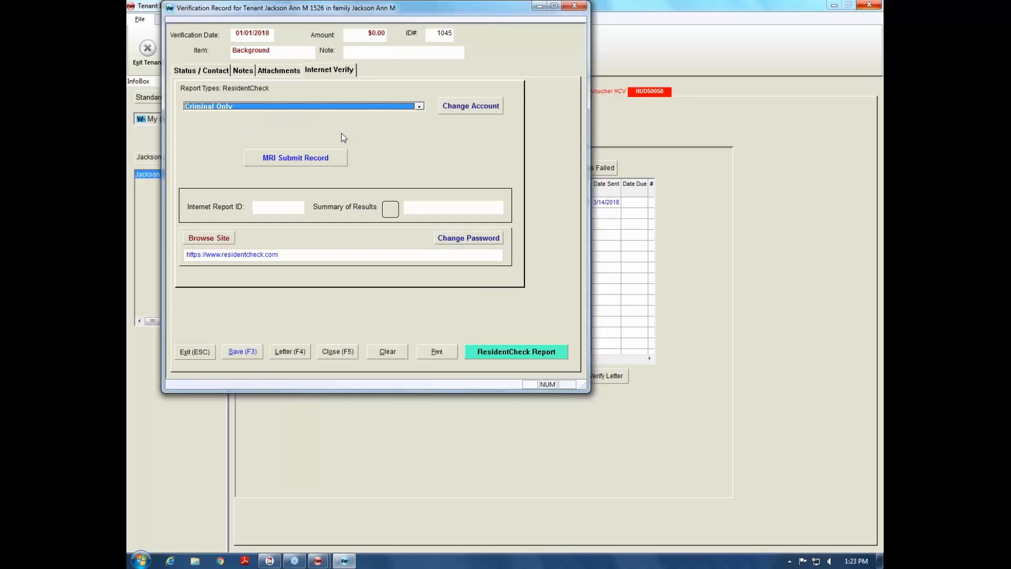
left_click(324, 159)
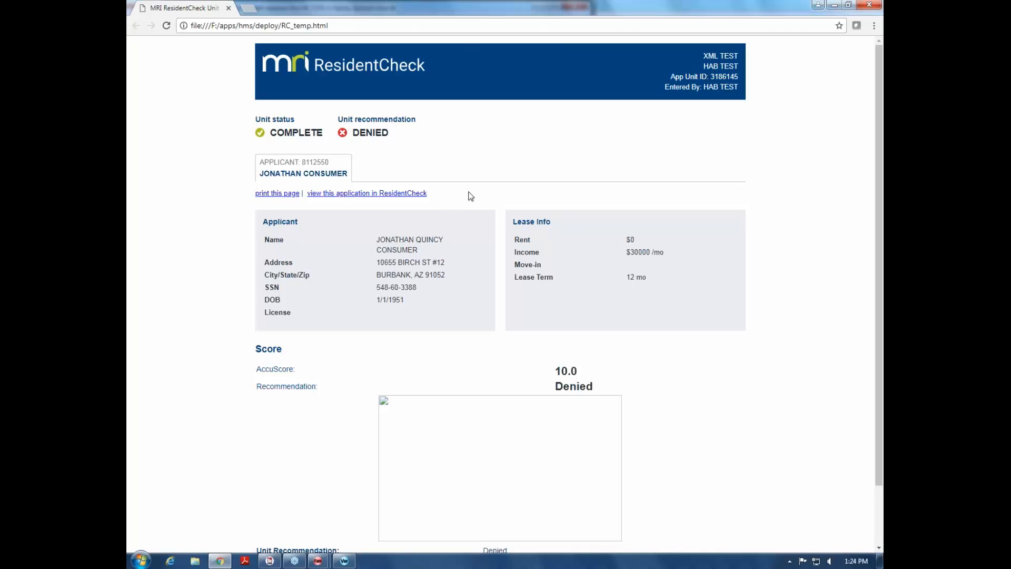
Close the criminal report in the browser, save the second Background verification and return to the verification list.
left_click(872, 6)
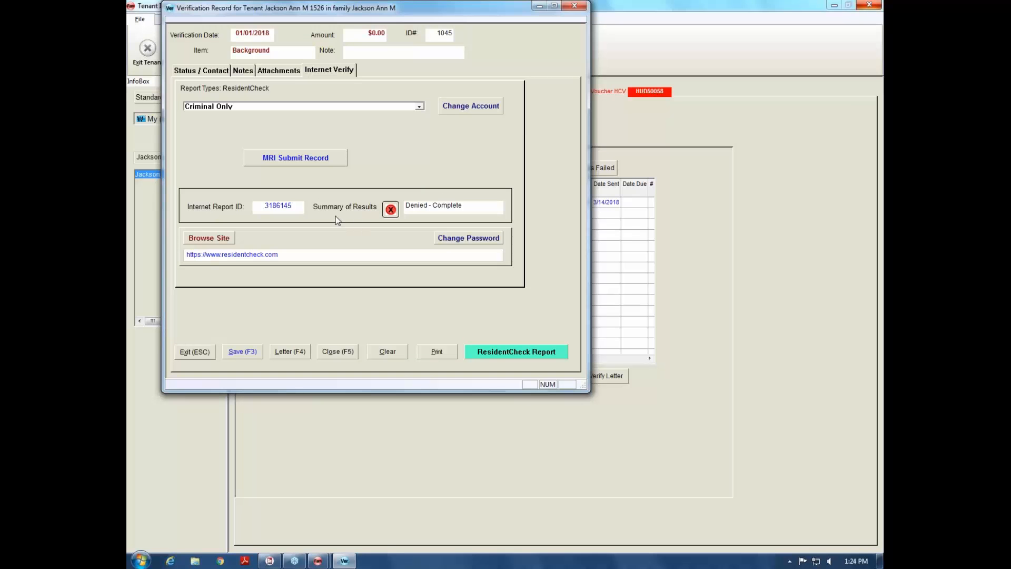
left_click(252, 356)
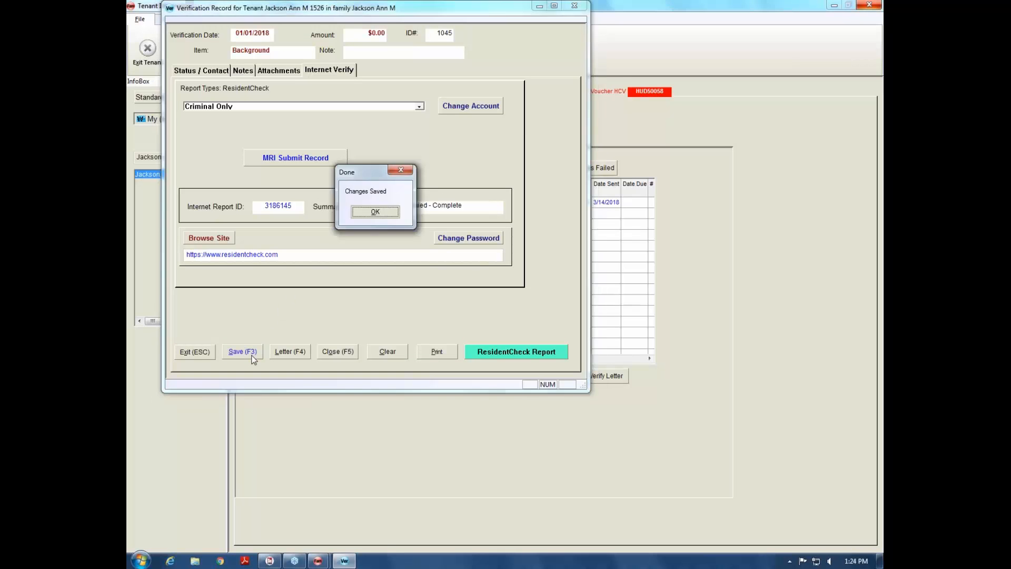
left_click(371, 212)
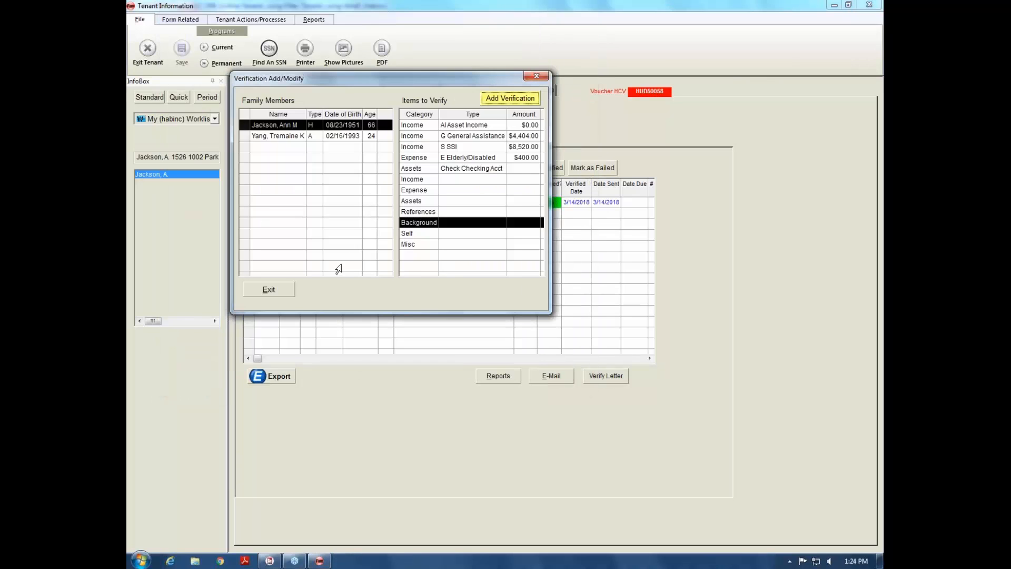
left_click(279, 289)
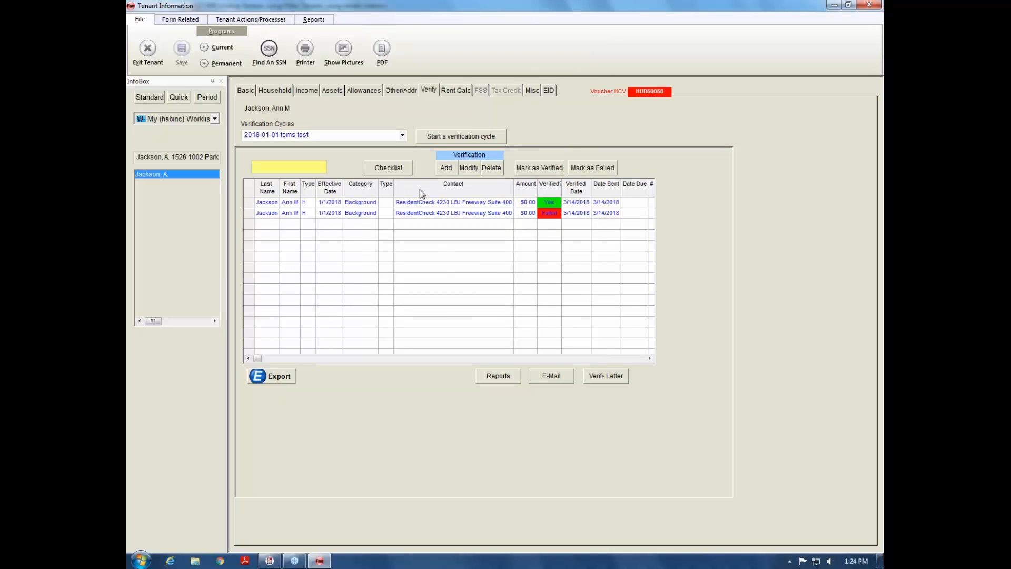
Add a Background verification for the other adult family member in the same verification cycle.
left_click(447, 168)
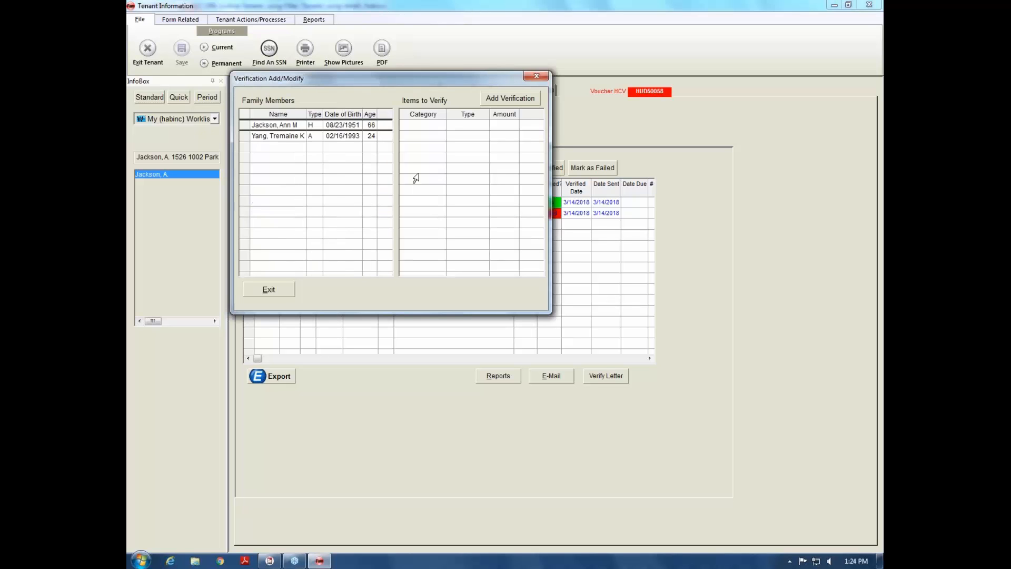
left_click(296, 138)
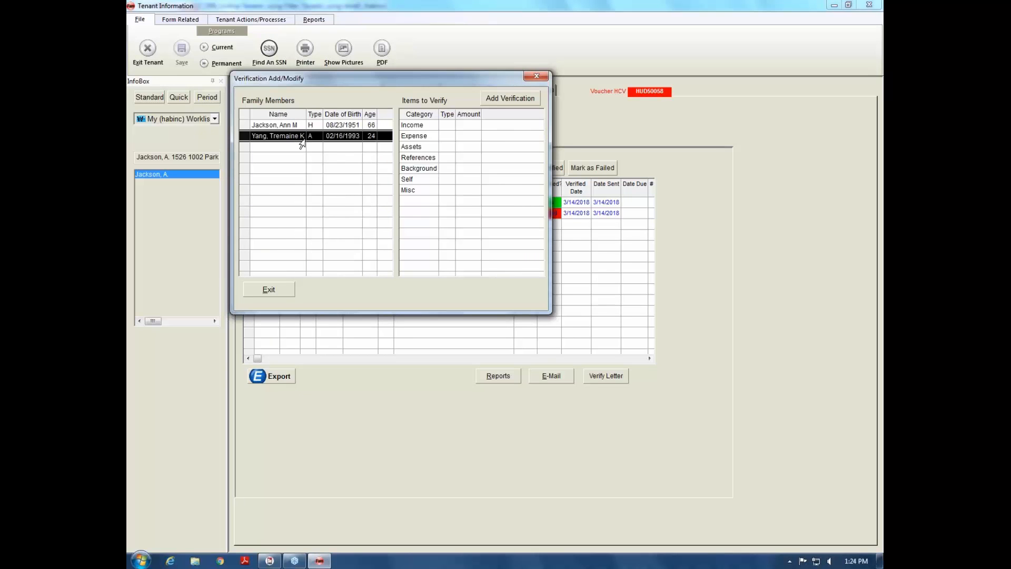
left_click(420, 169)
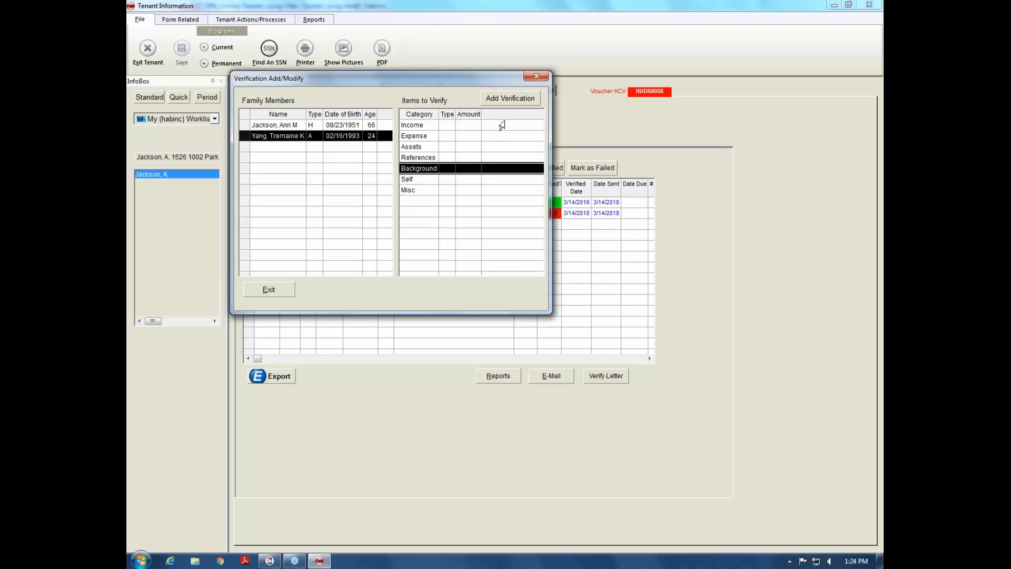
left_click(515, 99)
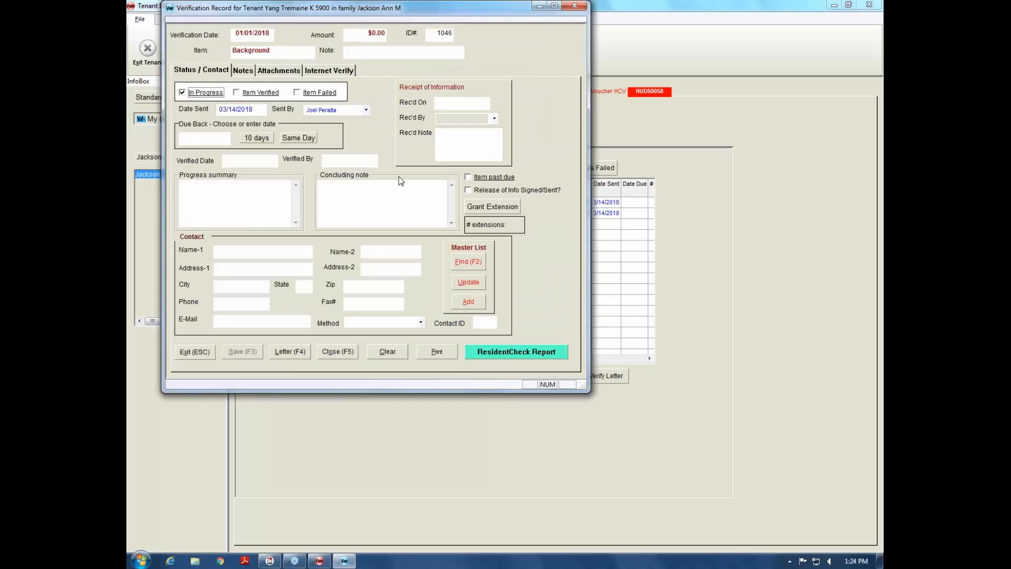
Switch the ResidentCheck screening account to PH Screening and check which report types it offers for the Background verification.
left_click(341, 73)
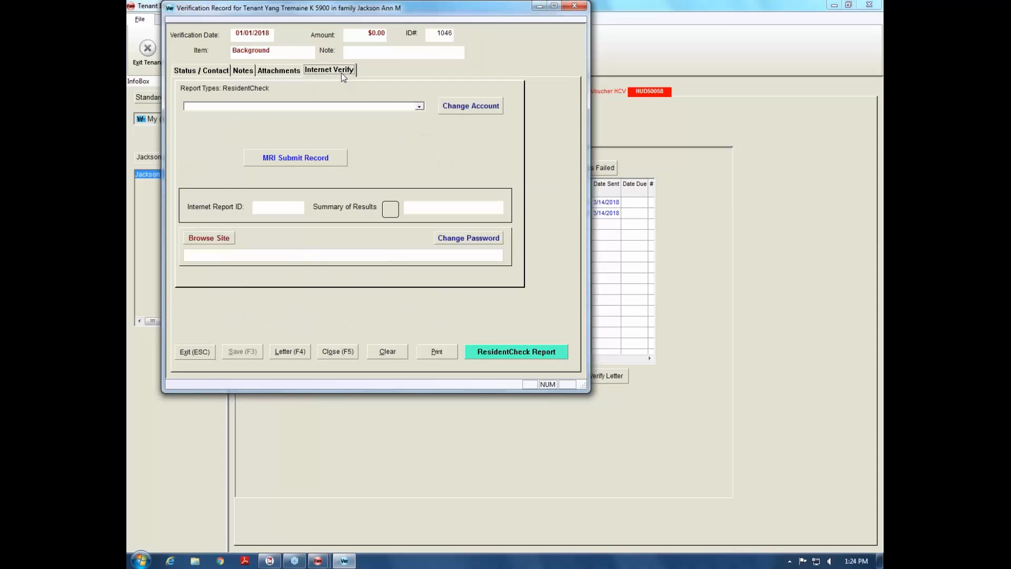
left_click(464, 116)
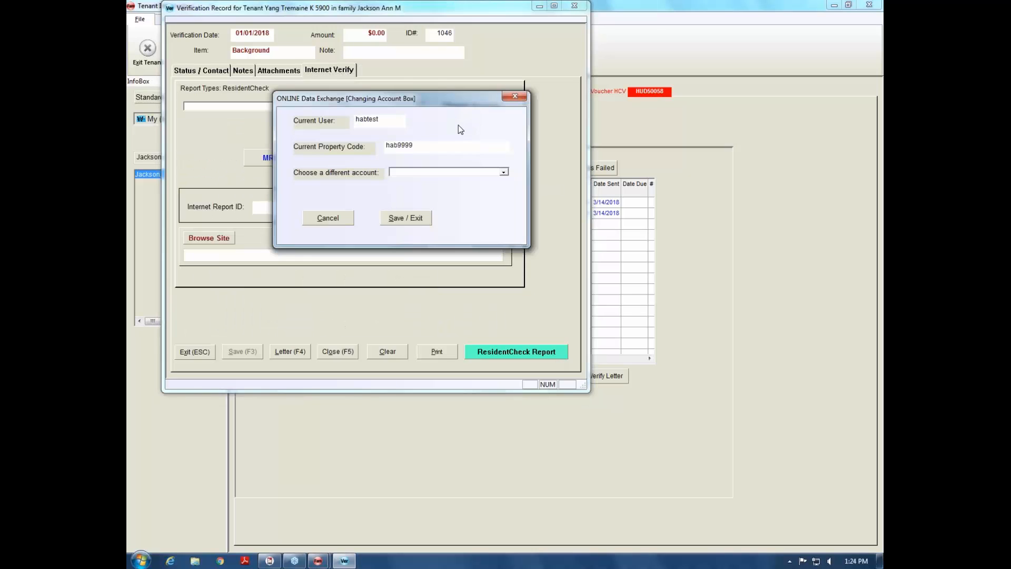
left_click(504, 173)
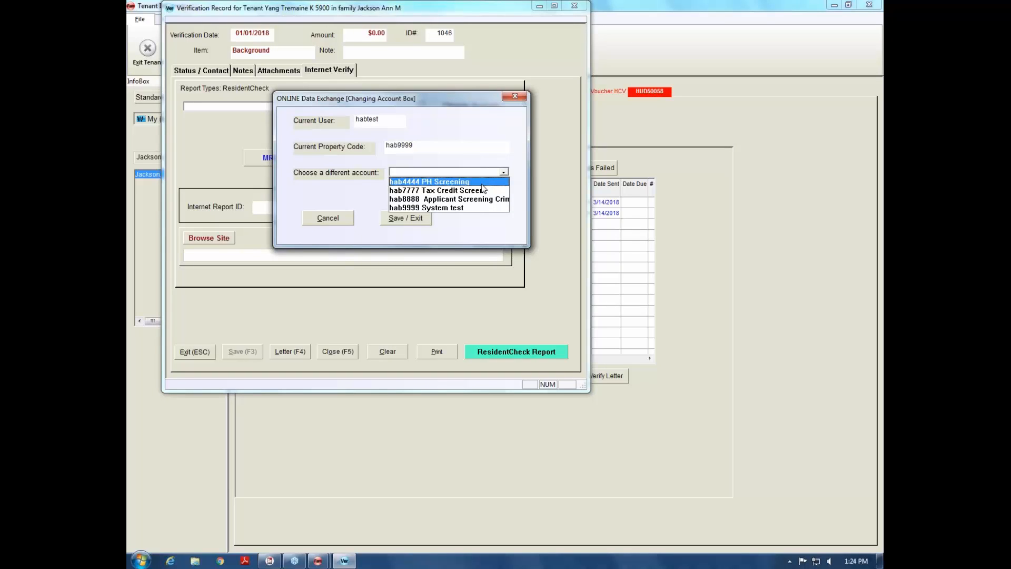
left_click(482, 185)
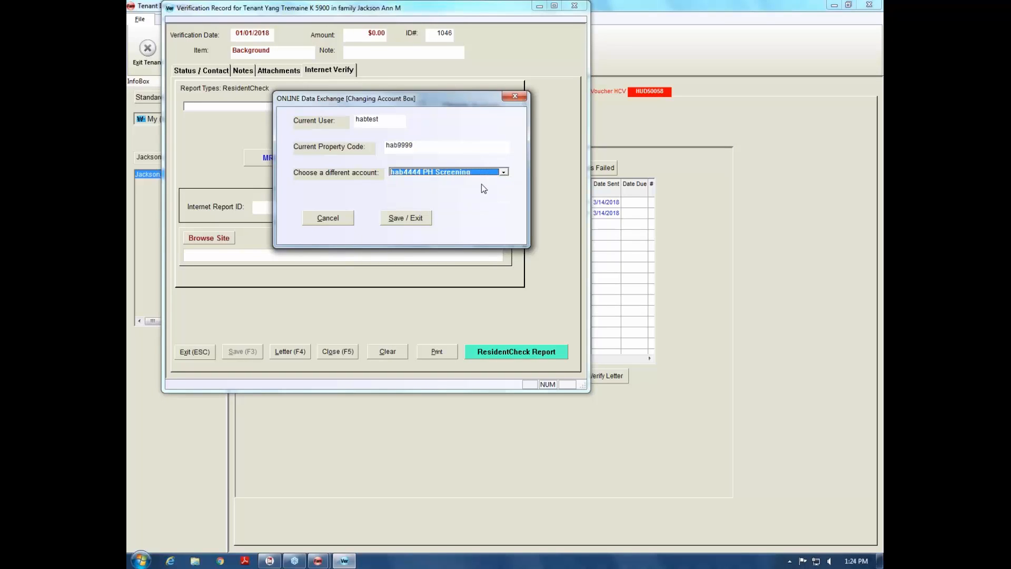
left_click(403, 220)
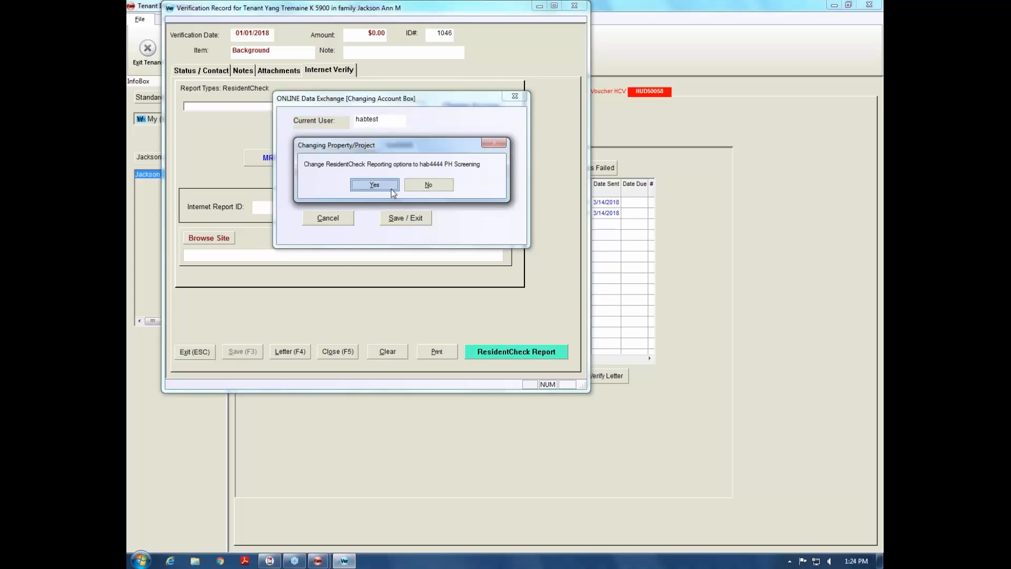
left_click(394, 193)
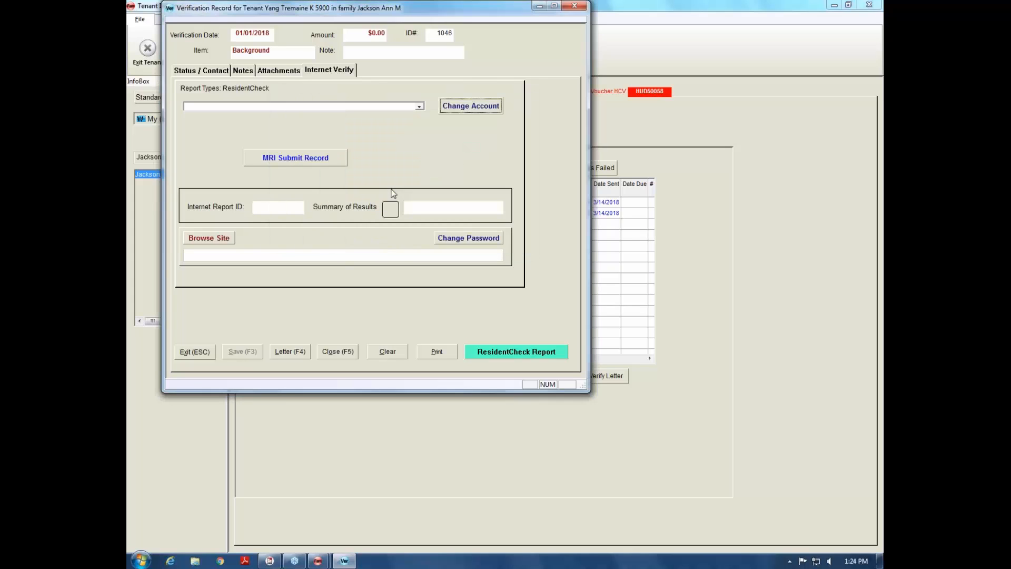
left_click(419, 107)
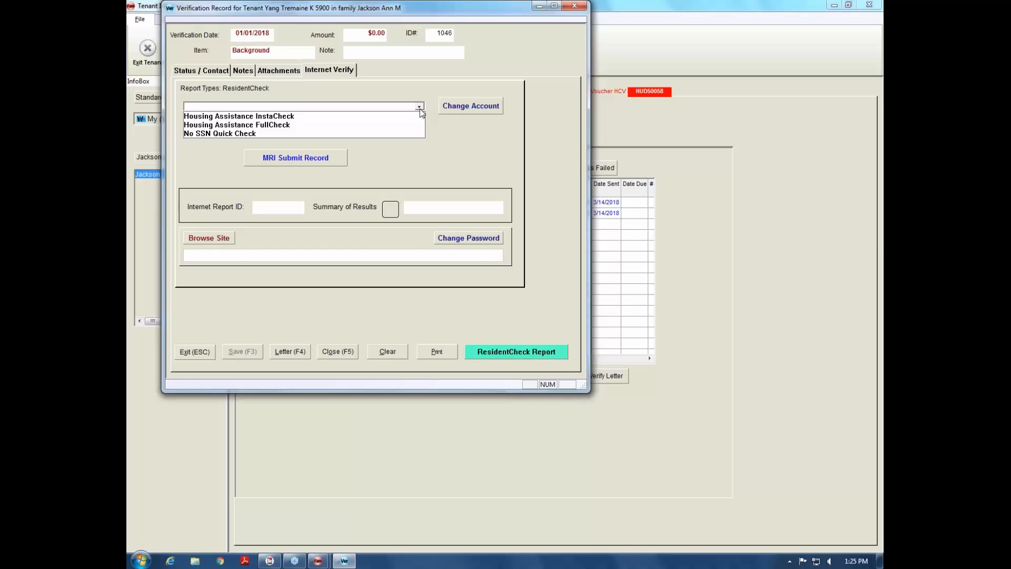
left_click(480, 141)
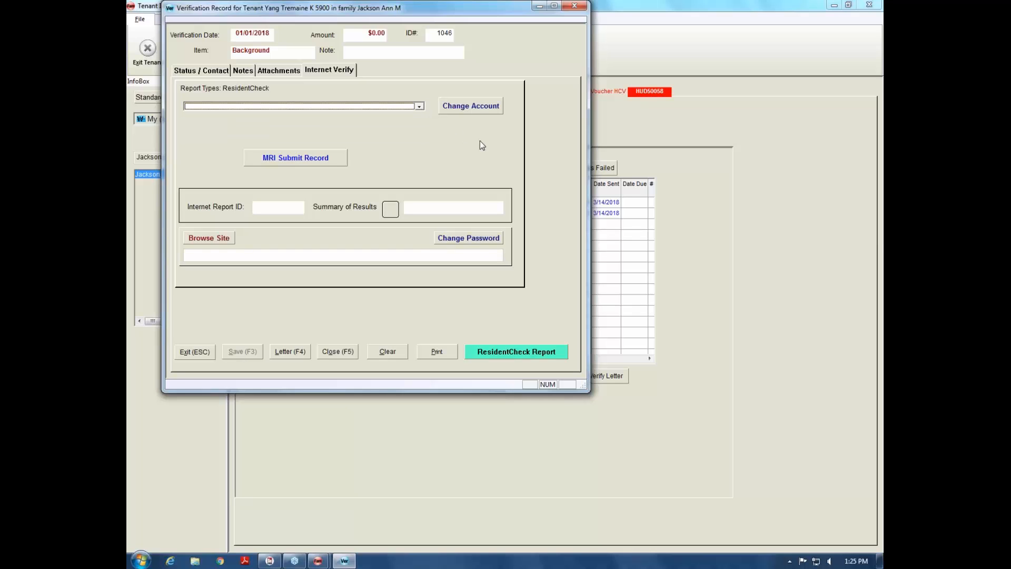
Set the ResidentCheck screening account back to System test and confirm the change of reporting options.
left_click(478, 109)
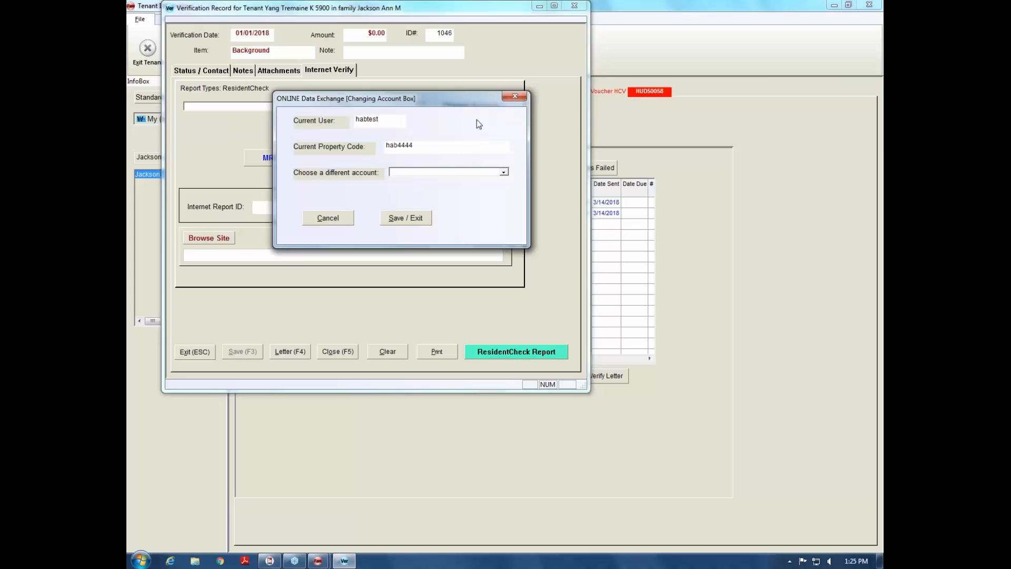
left_click(504, 171)
left_click(498, 208)
left_click(418, 223)
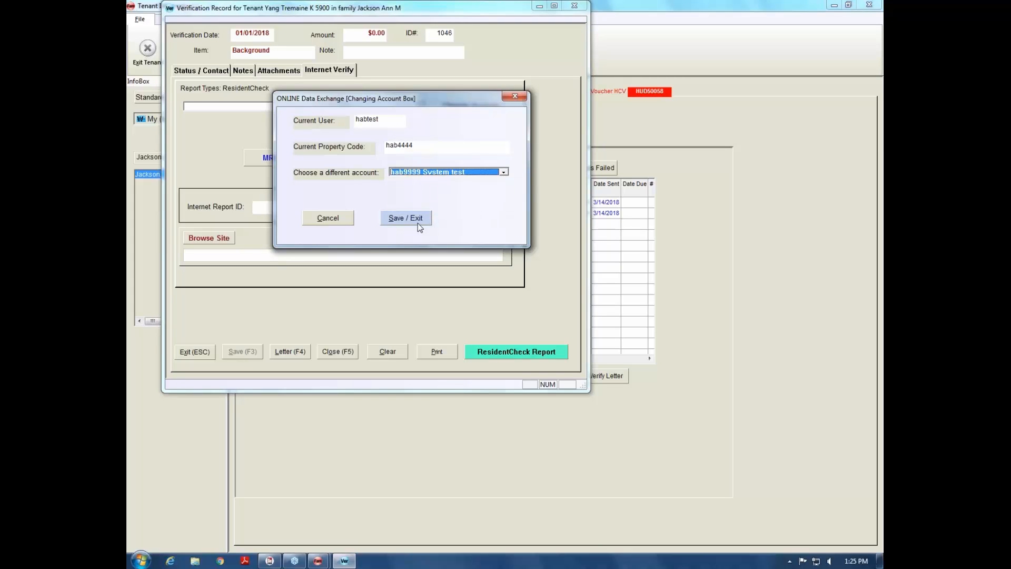
left_click(375, 185)
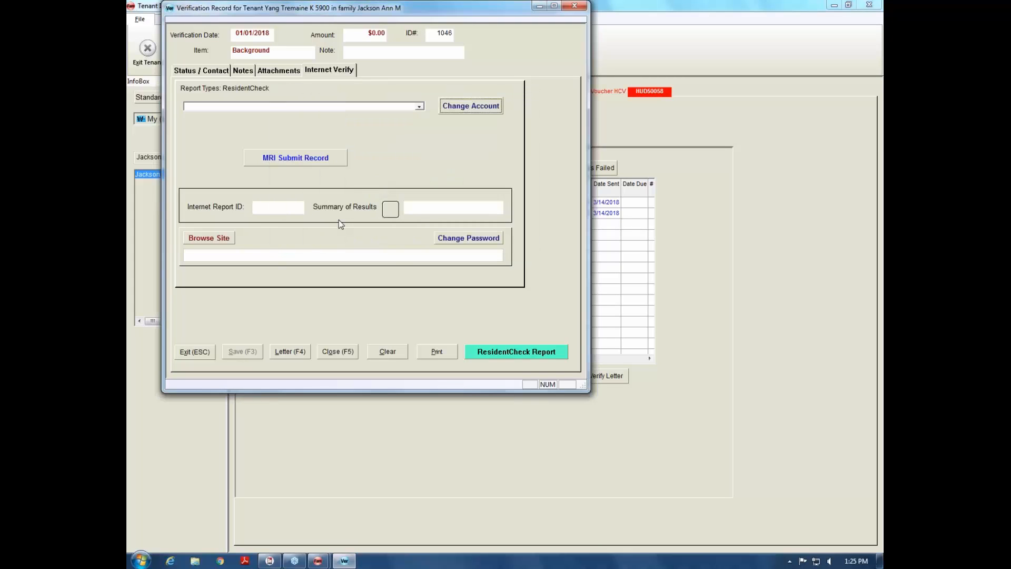
Leave the new Background verification without submitting it, close the verification add/modify dialog and exit the tenant record.
left_click(209, 353)
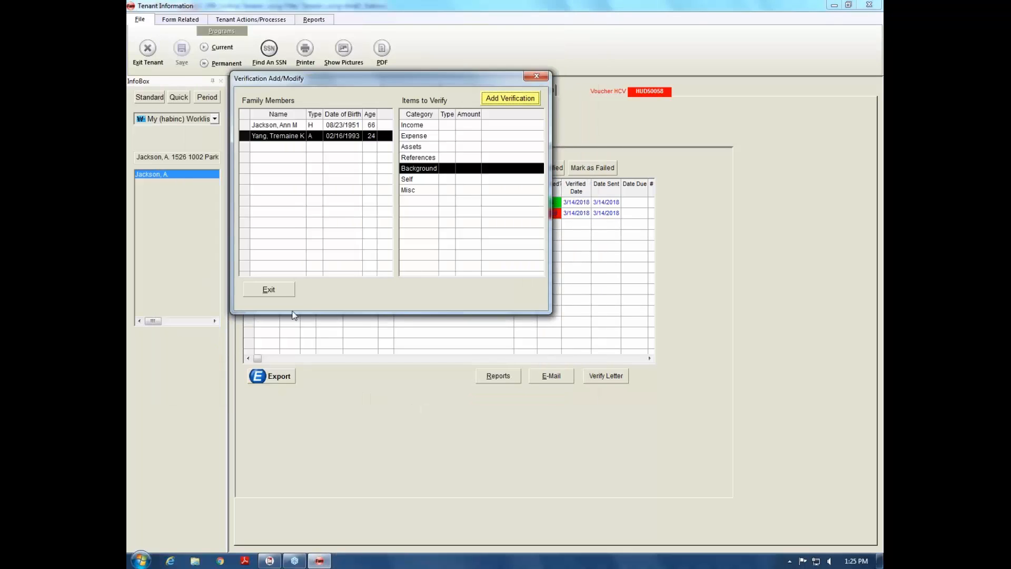
left_click(286, 289)
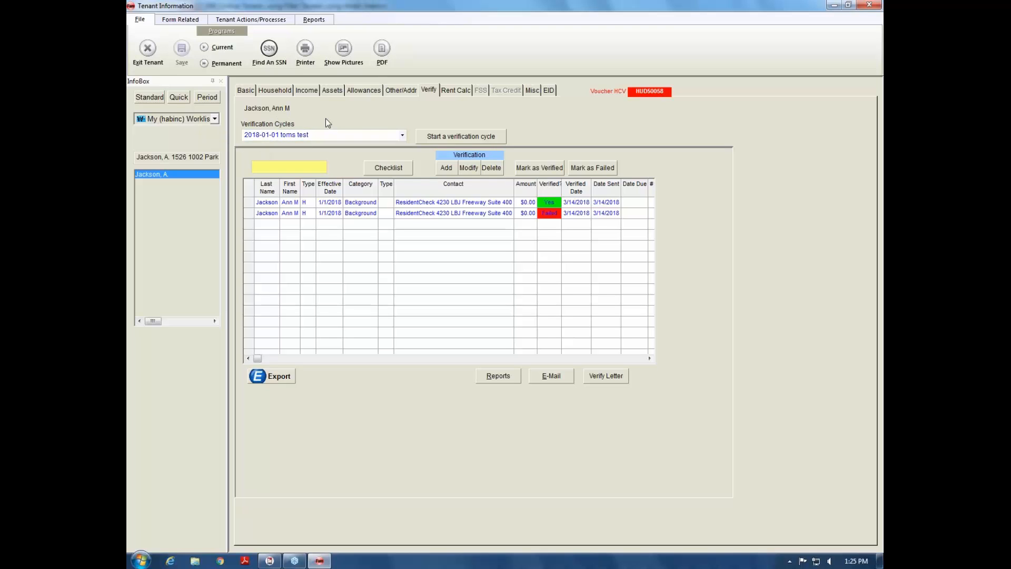
left_click(145, 64)
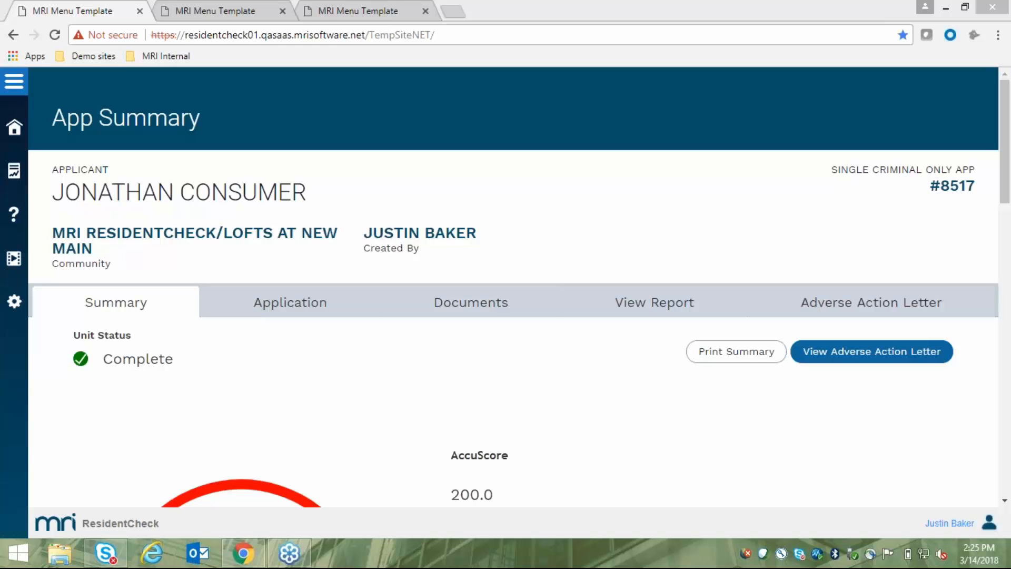
Review the first criminal-only application's summary on the ResidentCheck site, including its AccuScore, recommendation, available actions and record alerts.
scroll(399, 375, "down", 2)
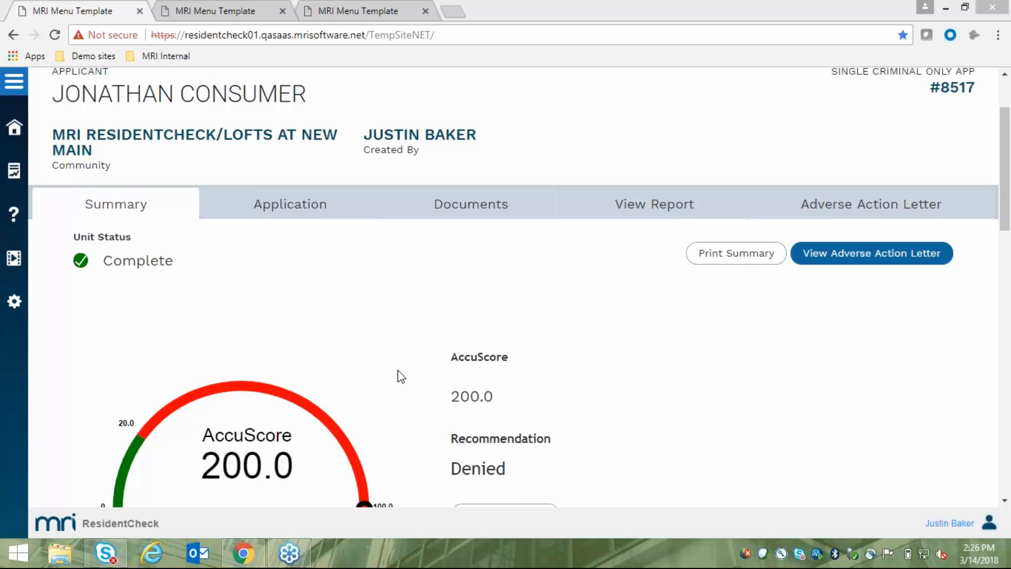
scroll(402, 376, "down", 1)
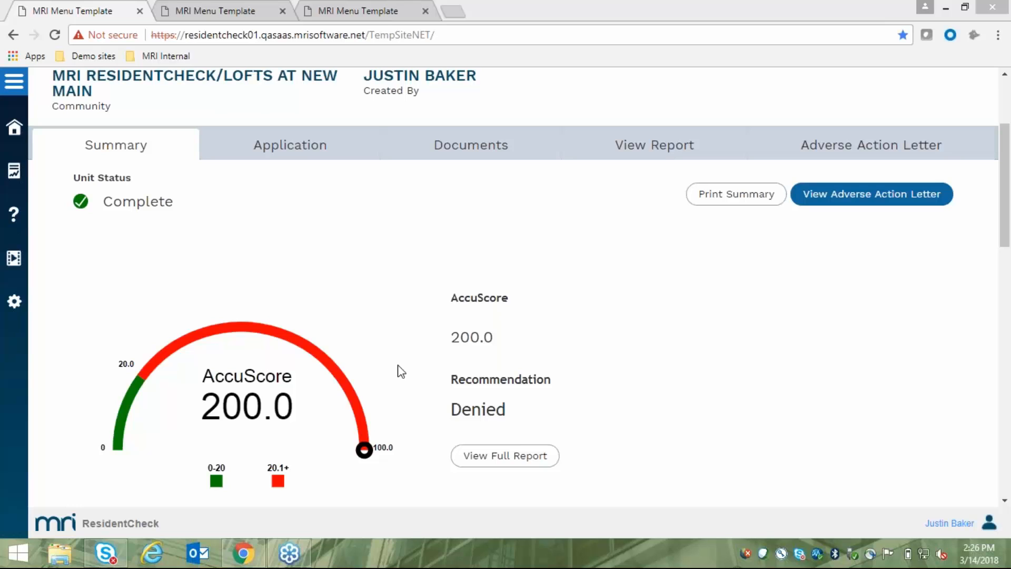
scroll(402, 371, "down", 7)
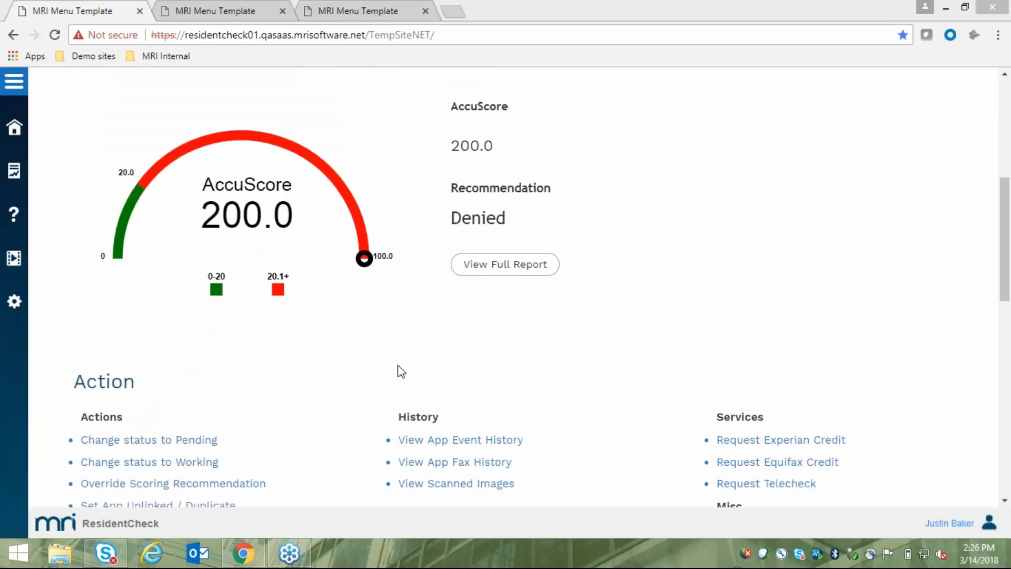
scroll(401, 371, "down", 4)
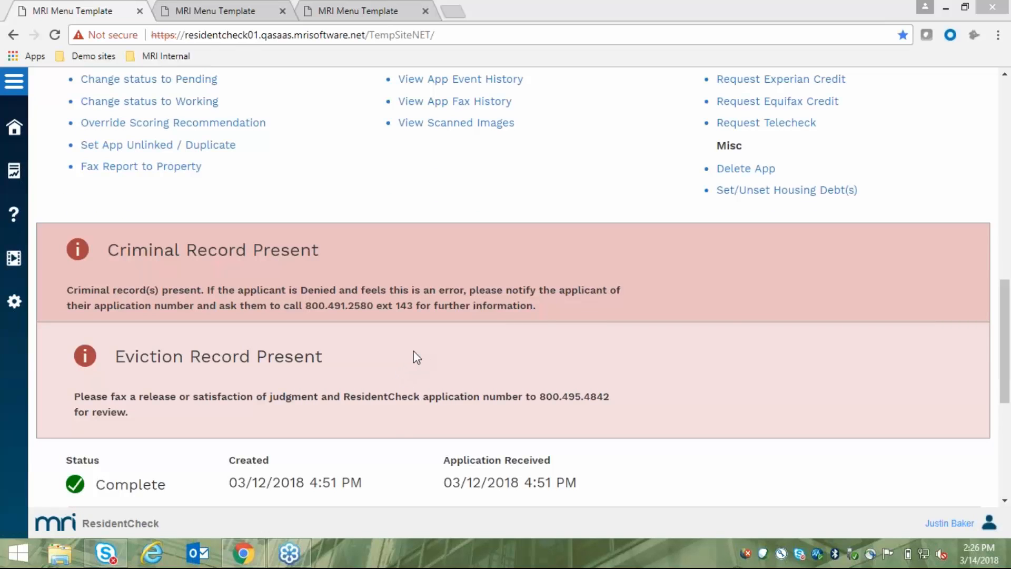
scroll(417, 358, "up", 10)
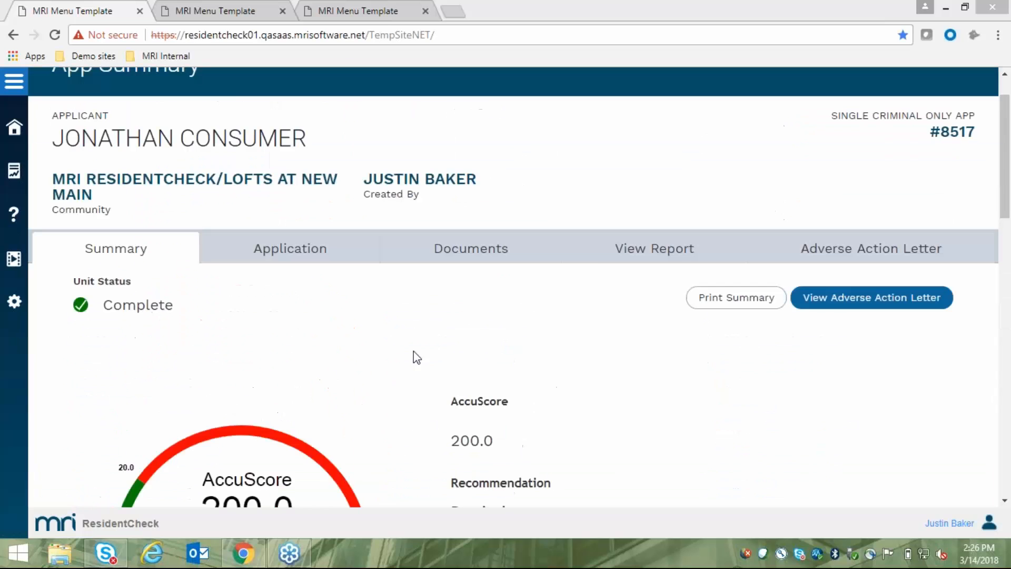
Open the first application's full report and examine its SSN verification, scoring recommendation, criminal record search and eviction record search.
left_click(653, 250)
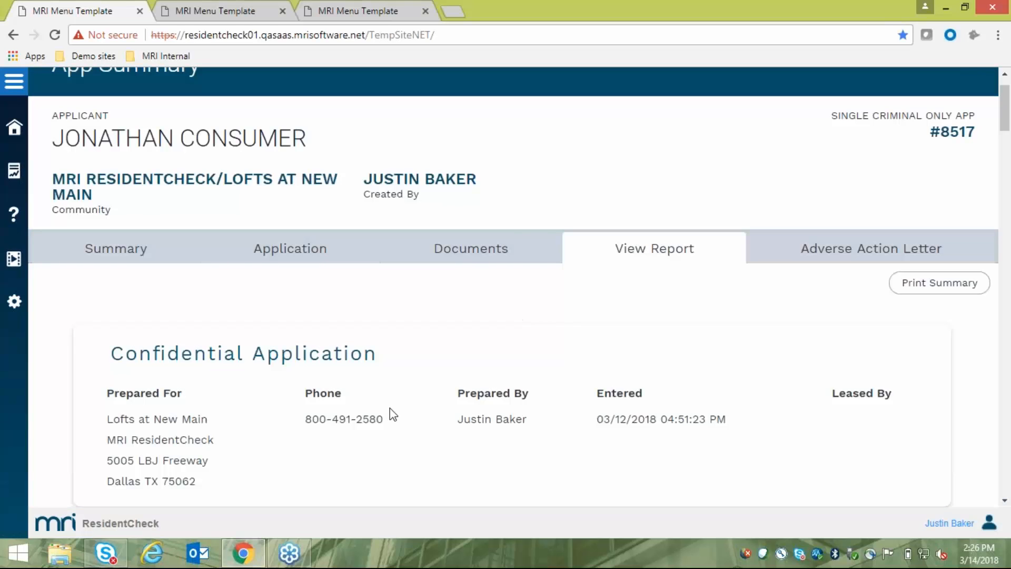
scroll(393, 414, "down", 15)
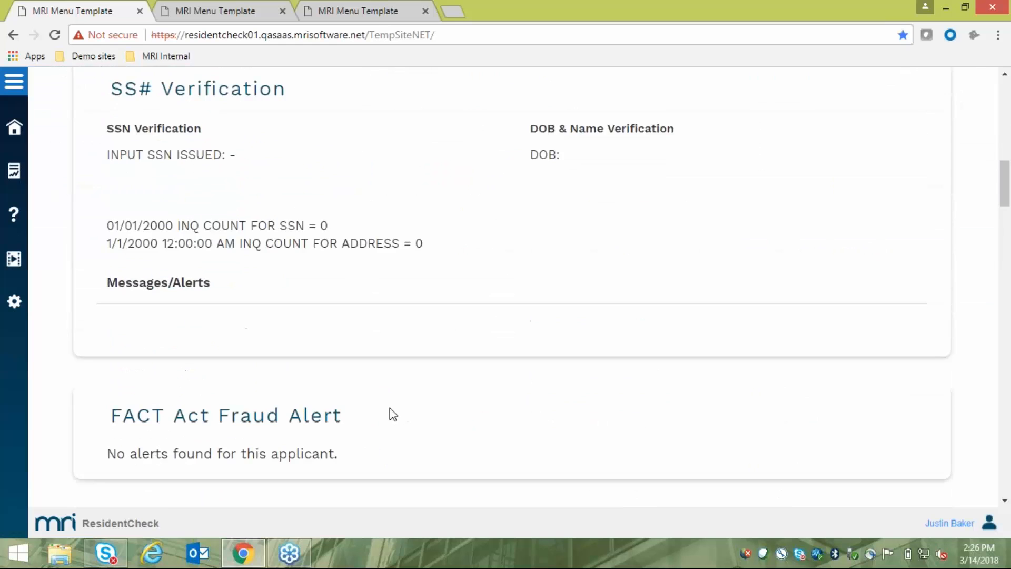
scroll(390, 409, "down", 13)
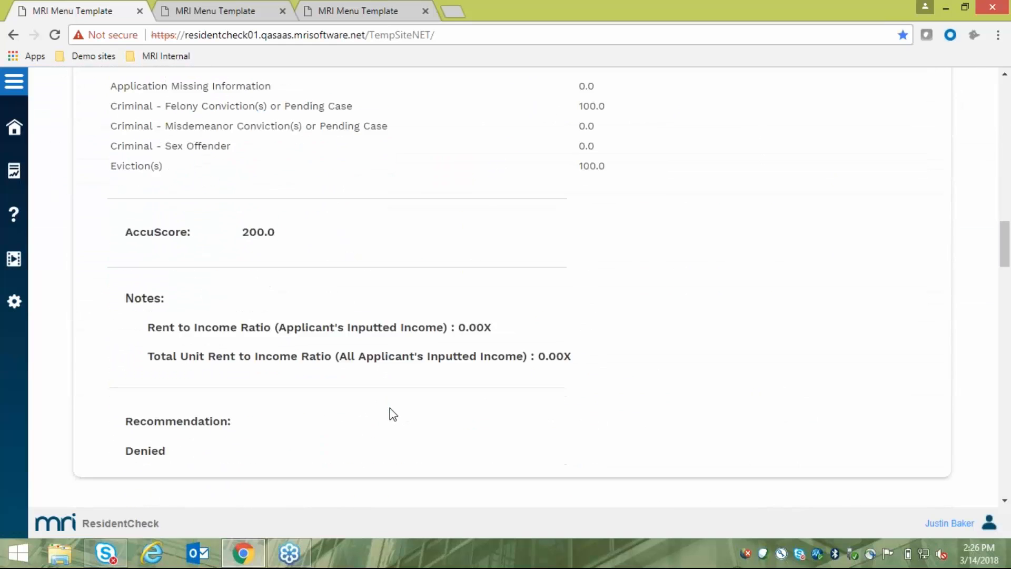
scroll(390, 408, "down", 5)
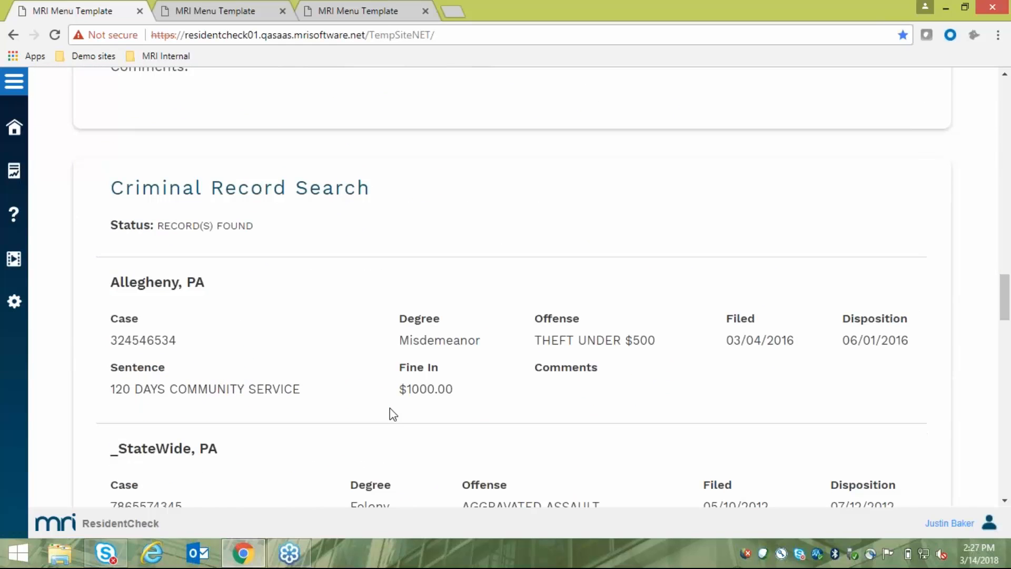
scroll(392, 414, "down", 2)
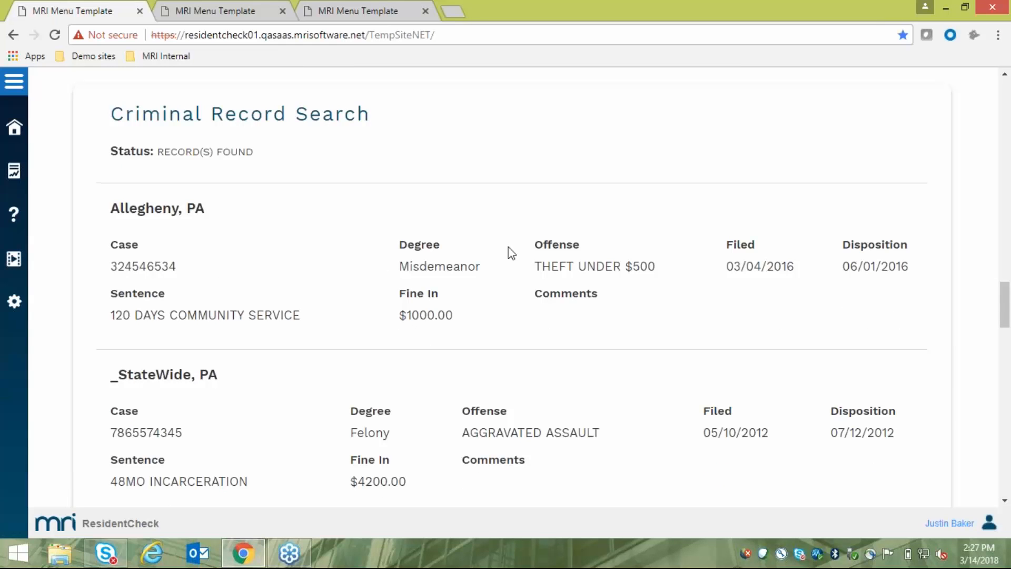
scroll(511, 254, "down", 1)
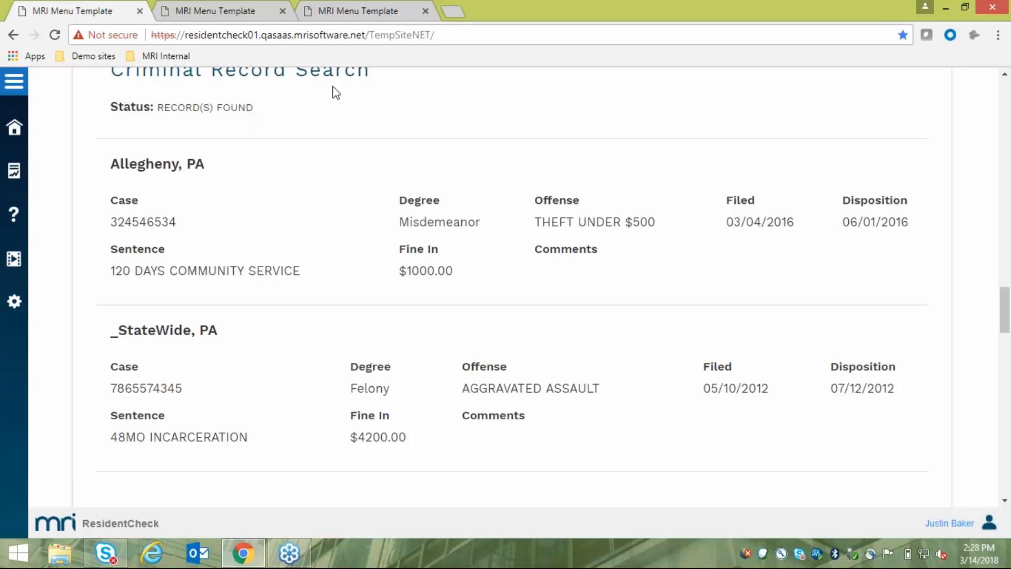
scroll(364, 340, "down", 7)
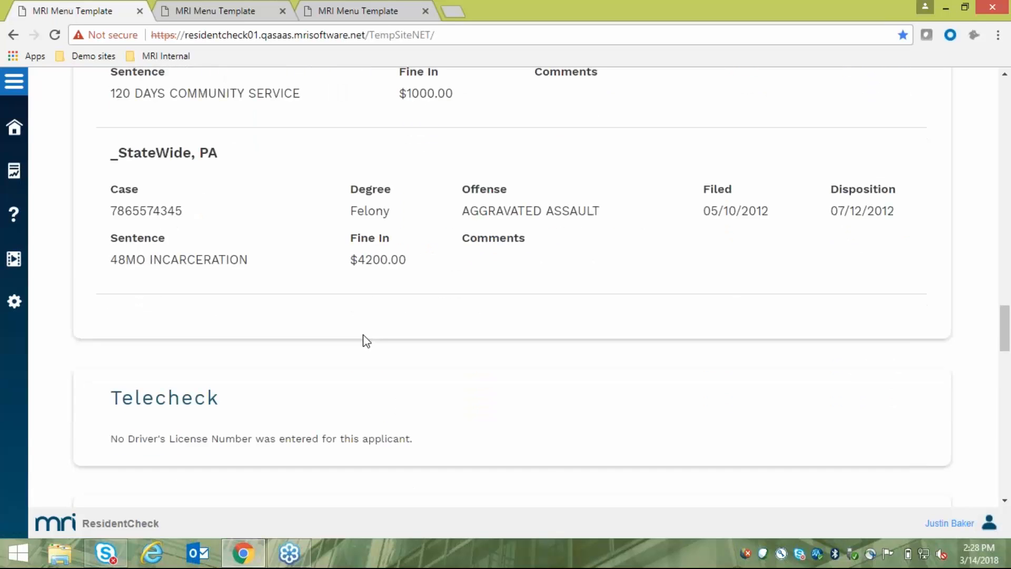
scroll(506, 287, "down", 2)
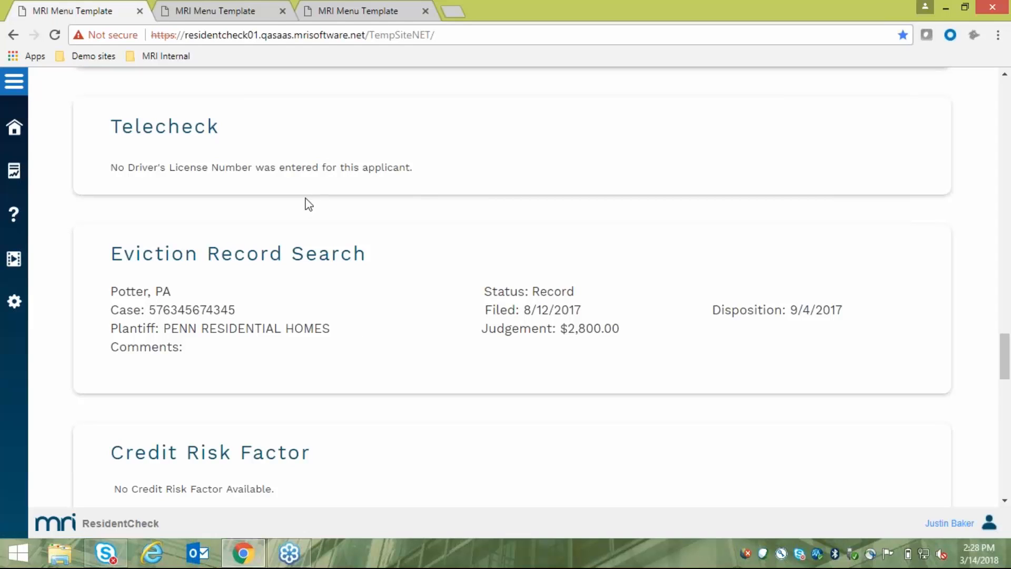
Bring up the second criminal-only application and review its summary, from the AccuScore and recommendation to the record alerts and check statuses.
left_click(252, 14)
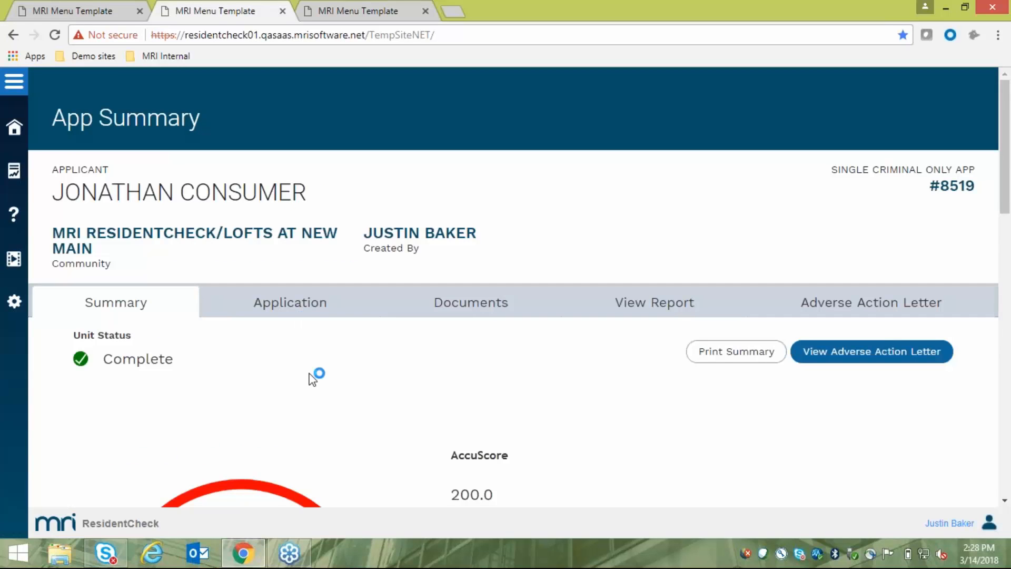
scroll(311, 377, "down", 2)
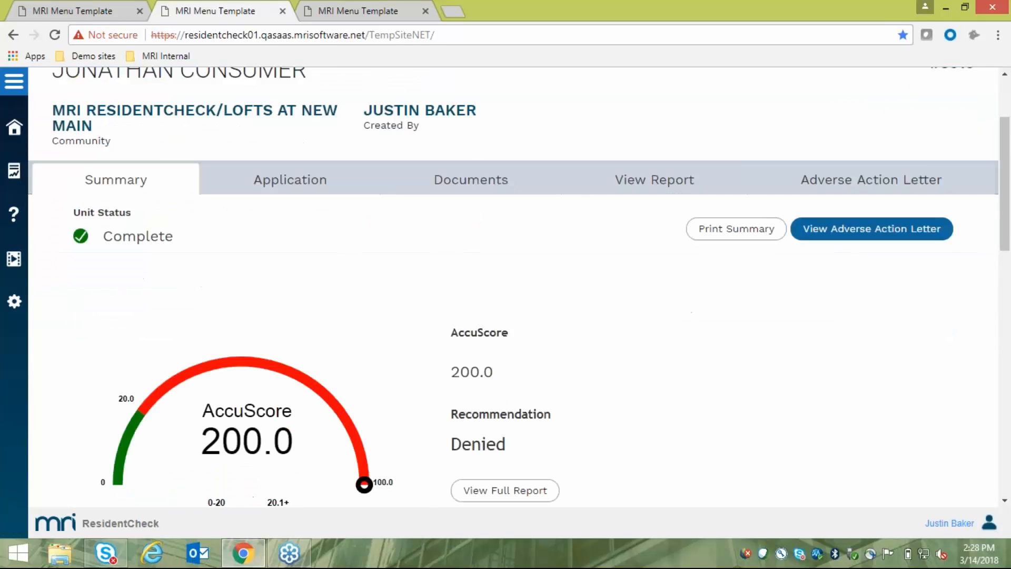
scroll(506, 290, "down", 2)
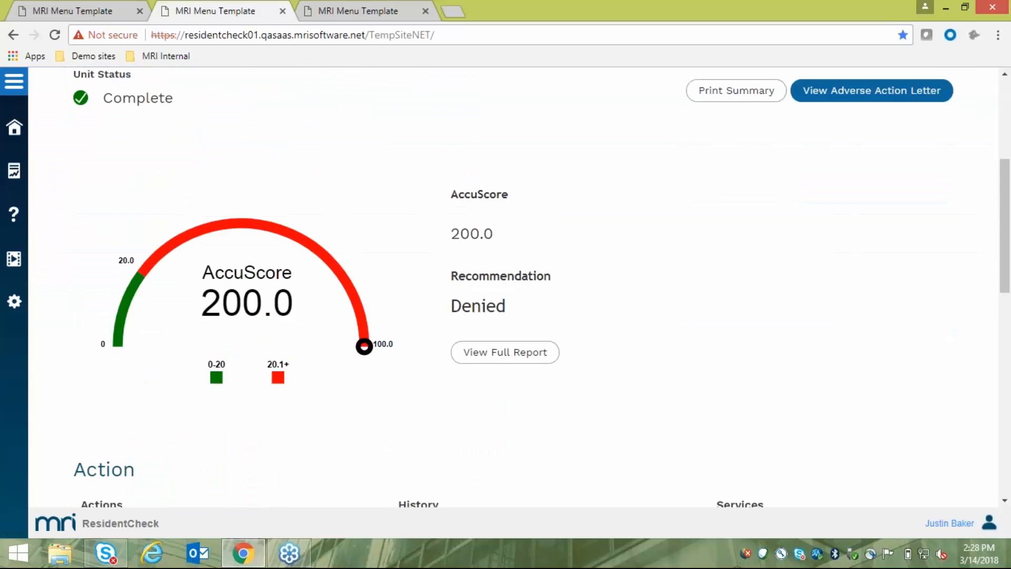
scroll(506, 289, "down", 5)
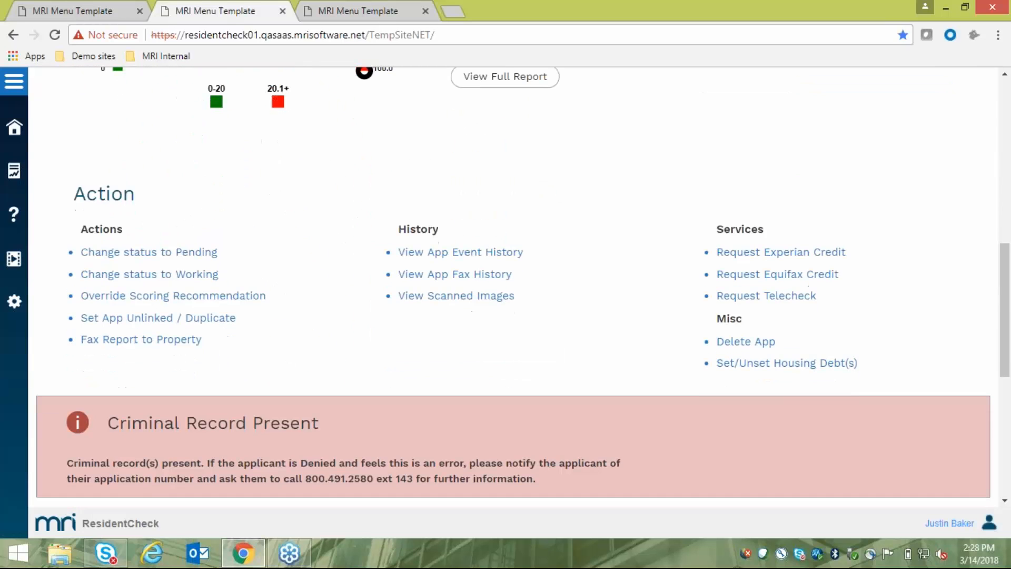
scroll(506, 290, "down", 2)
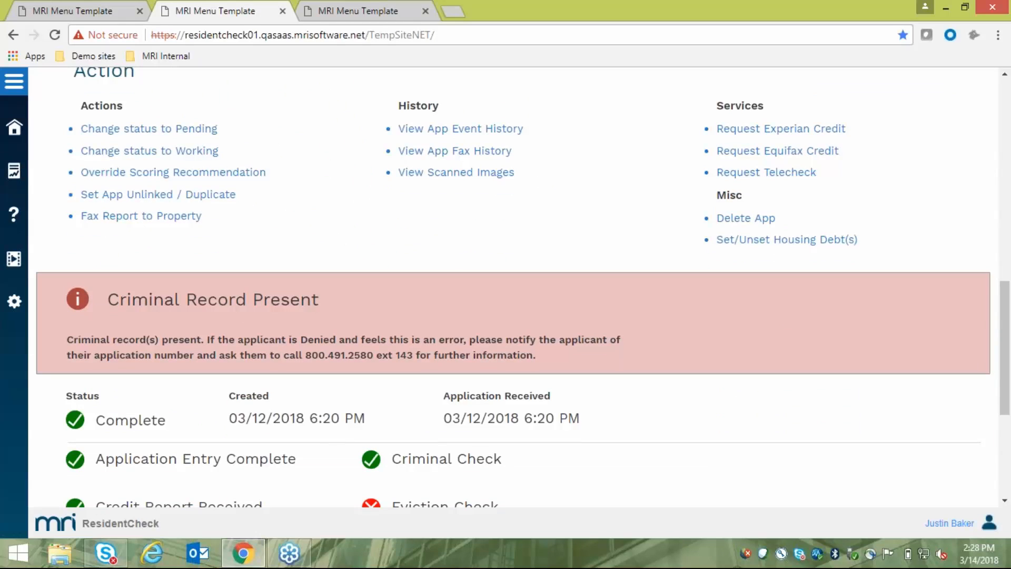
scroll(506, 289, "up", 10)
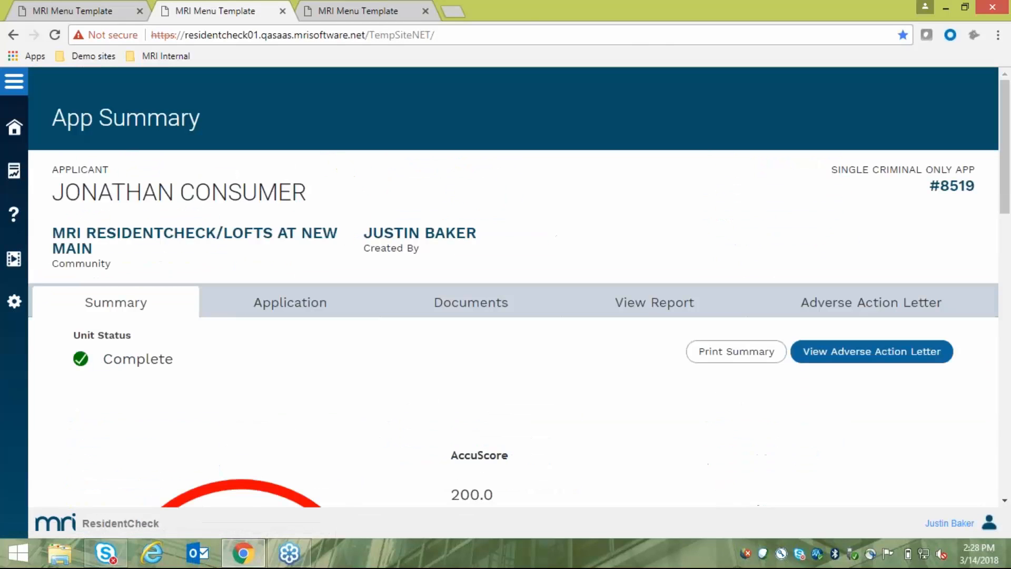
Open the second criminal-only application's full report and examine its scoring recommendation and criminal record search.
left_click(644, 310)
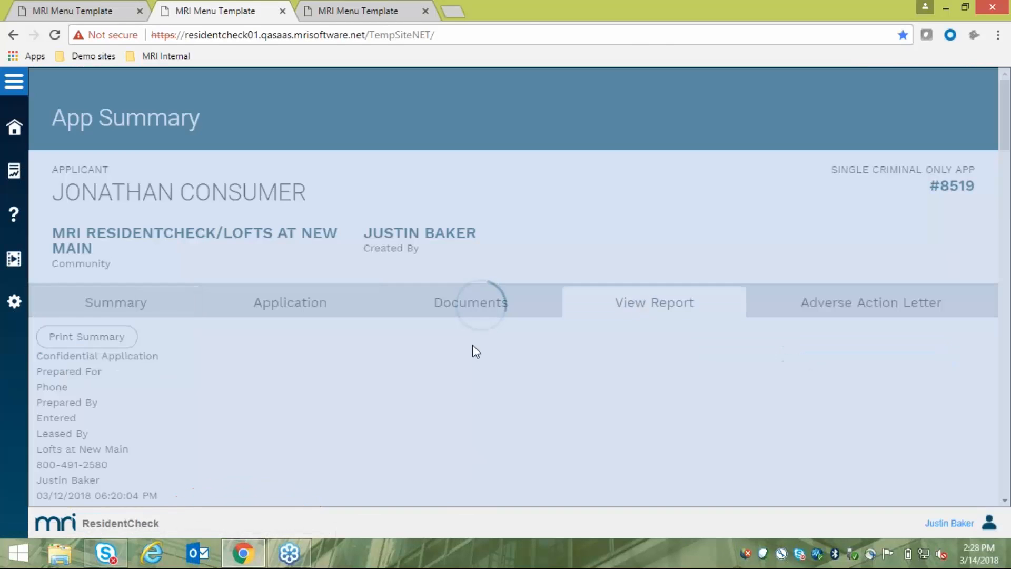
scroll(459, 349, "down", 5)
scroll(459, 349, "down", 15)
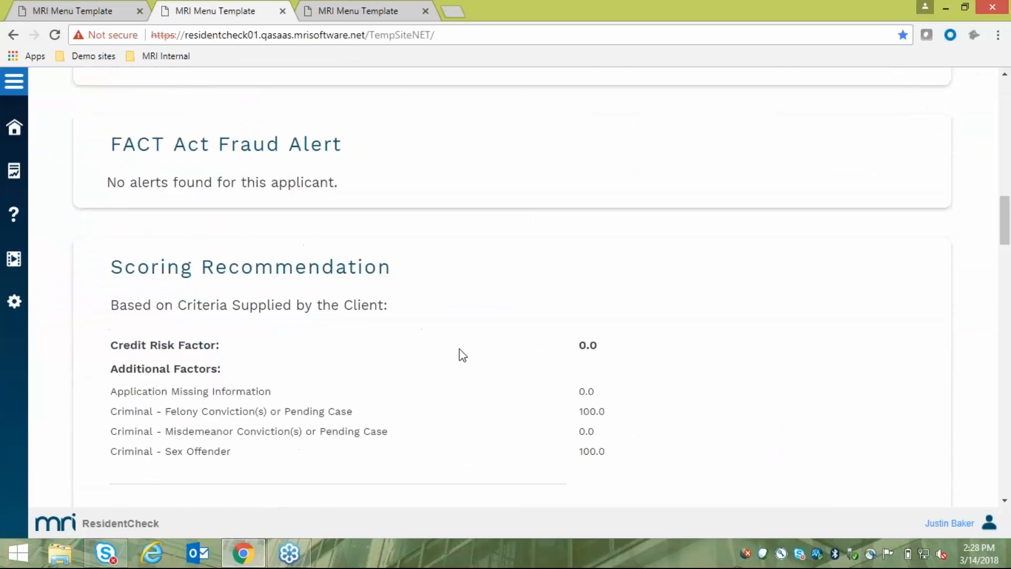
scroll(459, 348, "down", 12)
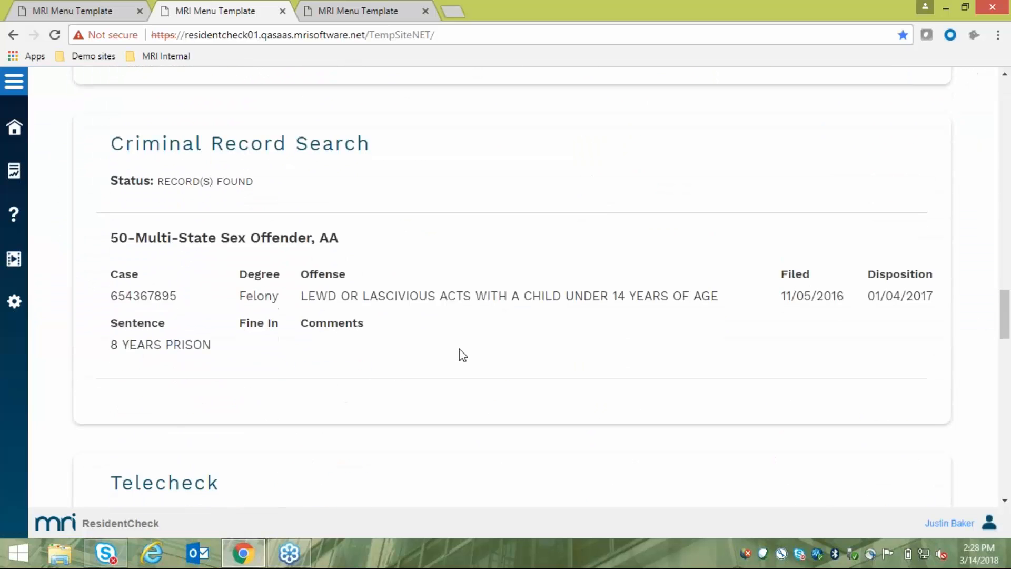
scroll(459, 348, "up", 3)
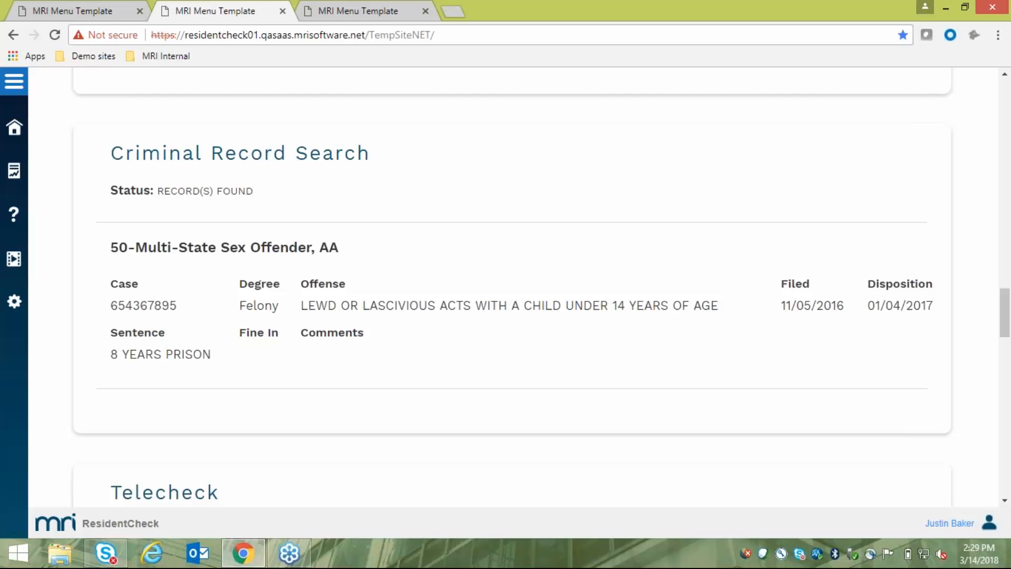
Bring up the single InstaCheck application, review its AccuScore and recommendation, and open its full report.
left_click(363, 11)
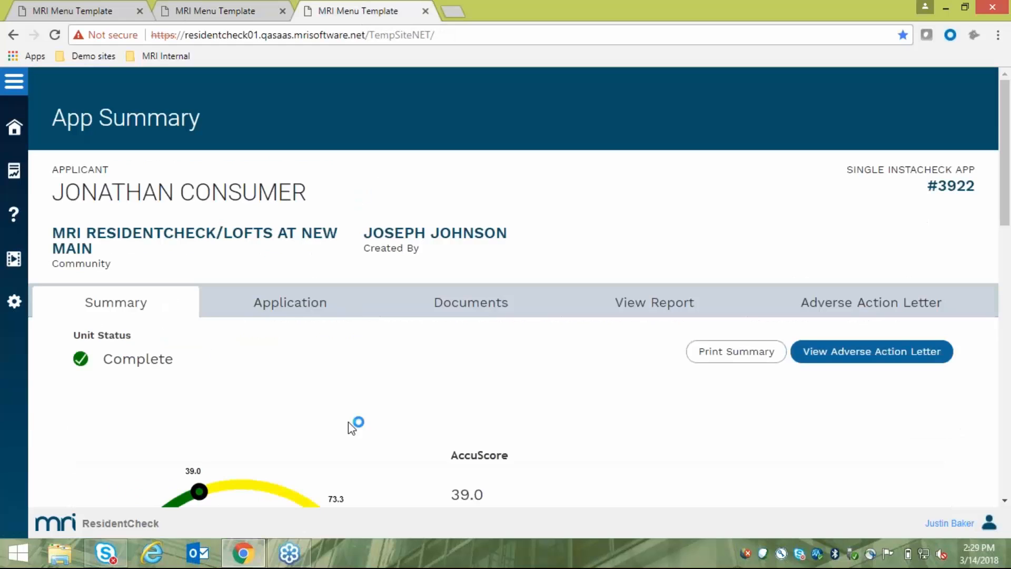
scroll(352, 427, "down", 3)
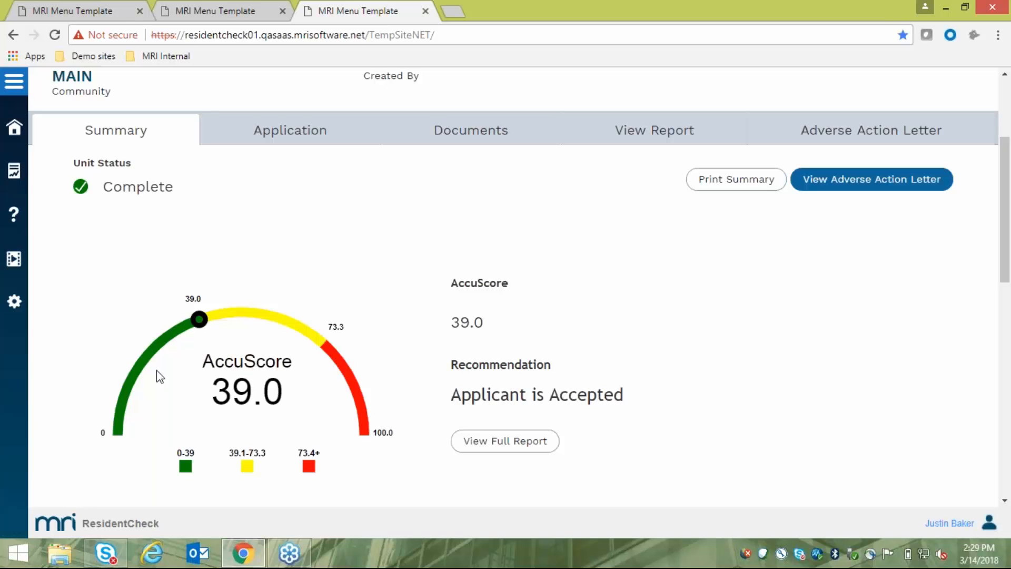
left_click(634, 140)
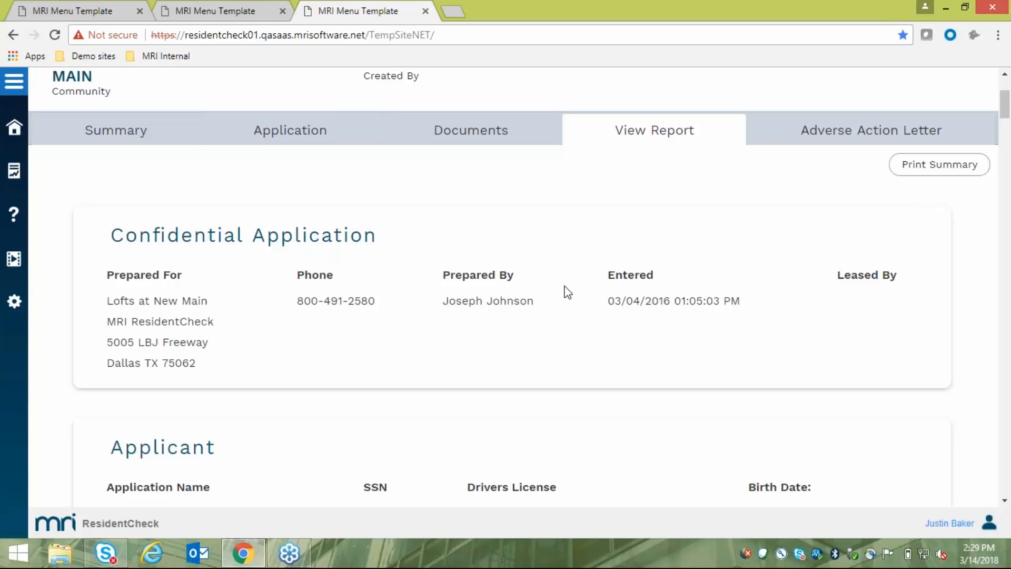
Examine the InstaCheck report's applicant details, SSN, date of birth and name verification, security messages and FACT Act fraud alerts.
scroll(567, 292, "down", 2)
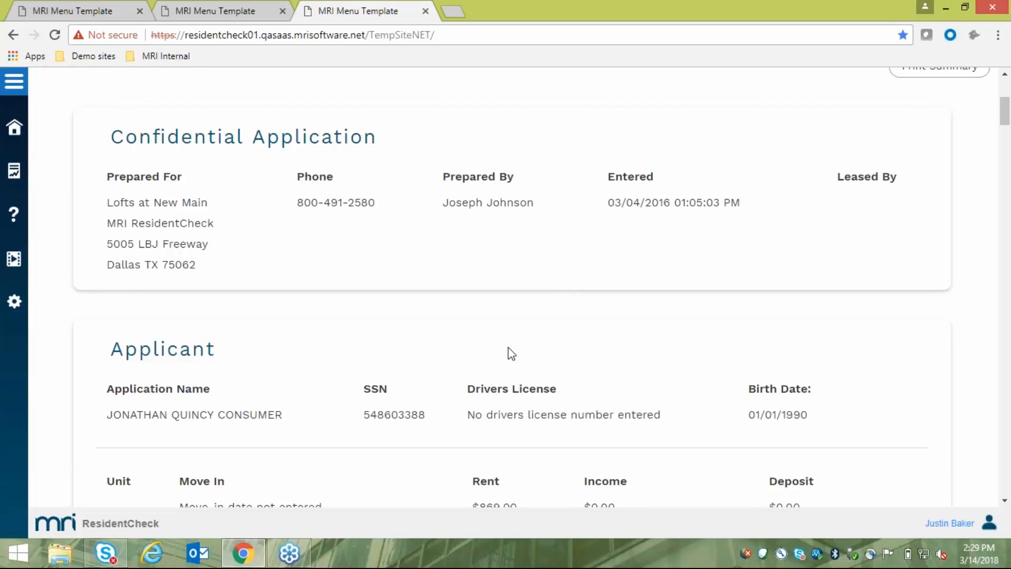
scroll(511, 354, "down", 5)
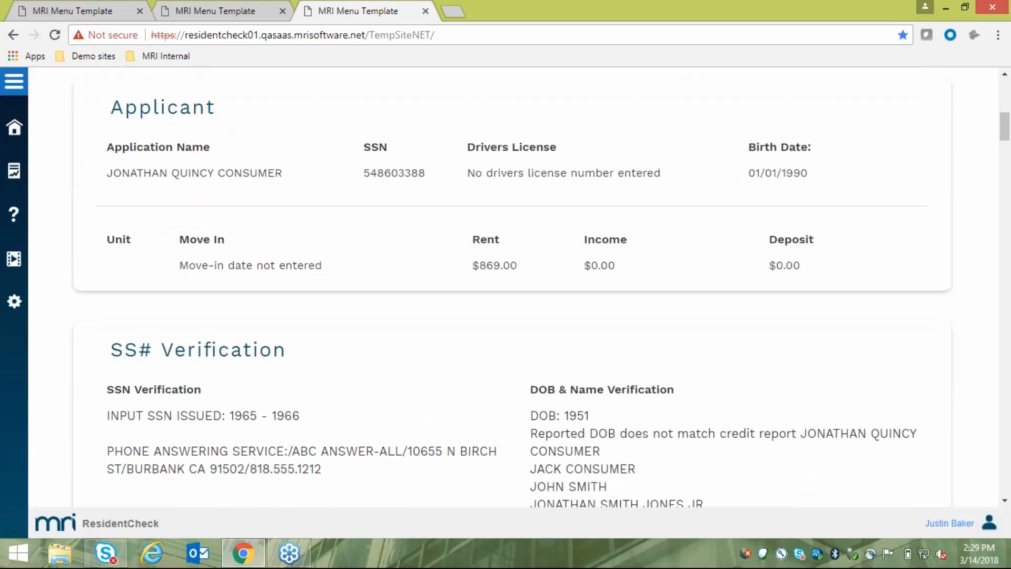
scroll(511, 287, "down", 1)
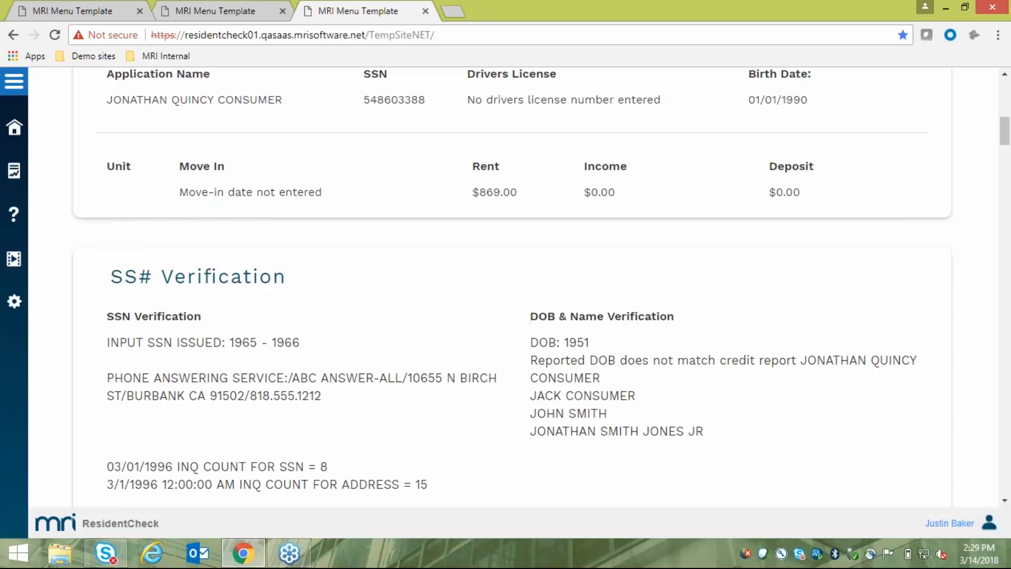
scroll(506, 288, "down", 1)
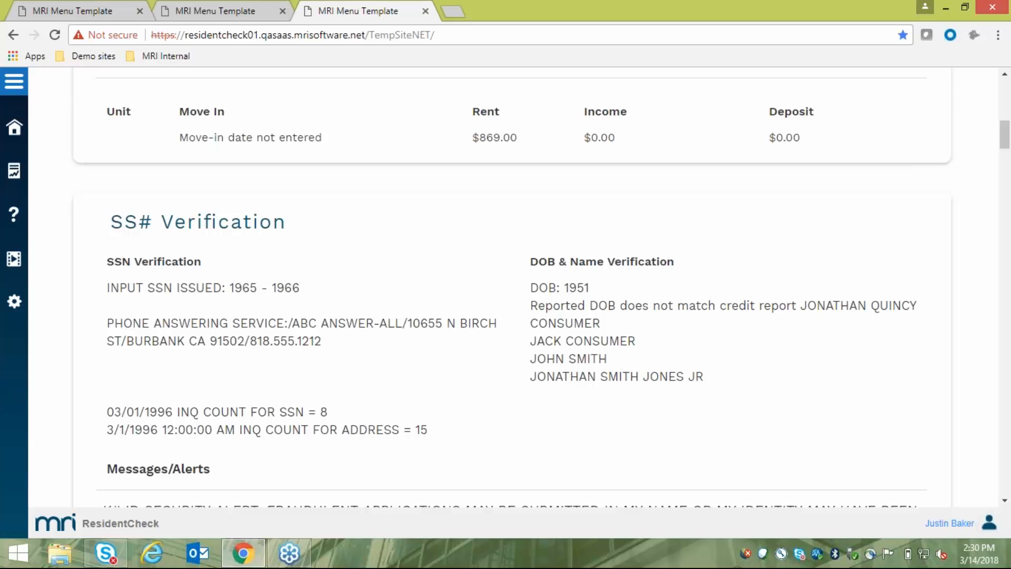
scroll(512, 292, "down", 6)
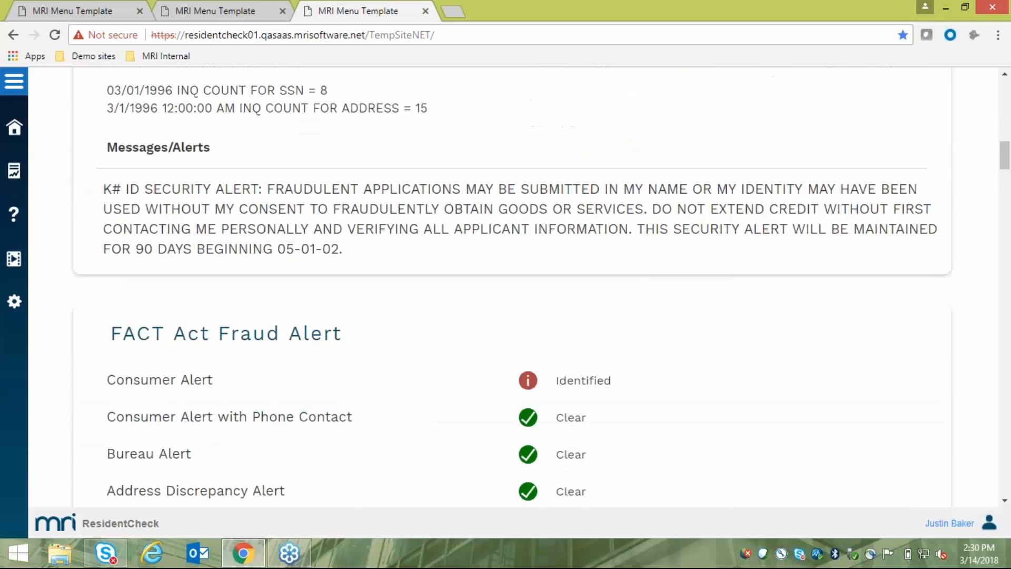
scroll(512, 293, "down", 2)
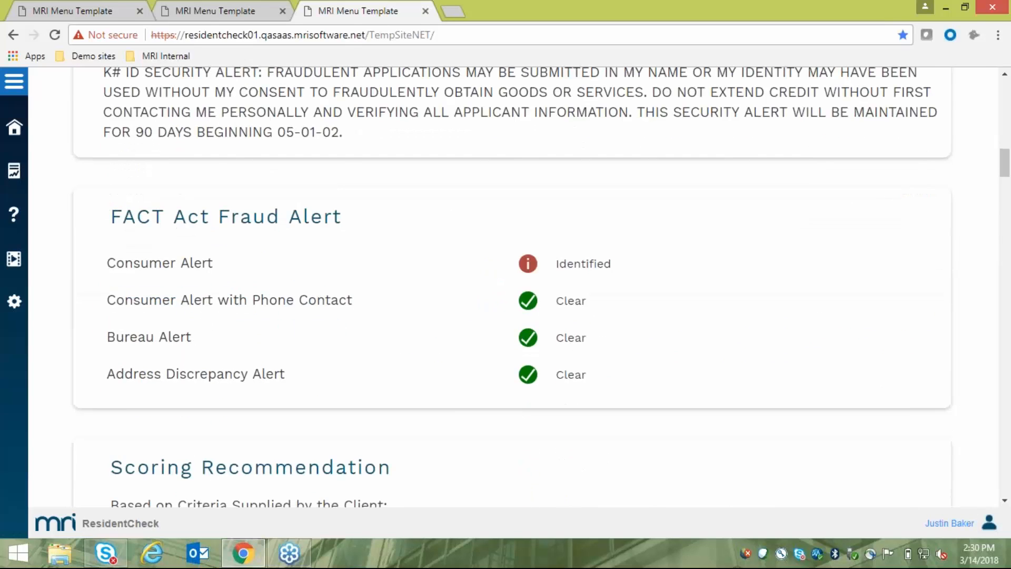
Examine the InstaCheck report's scoring recommendation and its criminal, Telecheck and eviction search sections.
scroll(512, 293, "down", 3)
scroll(513, 292, "down", 2)
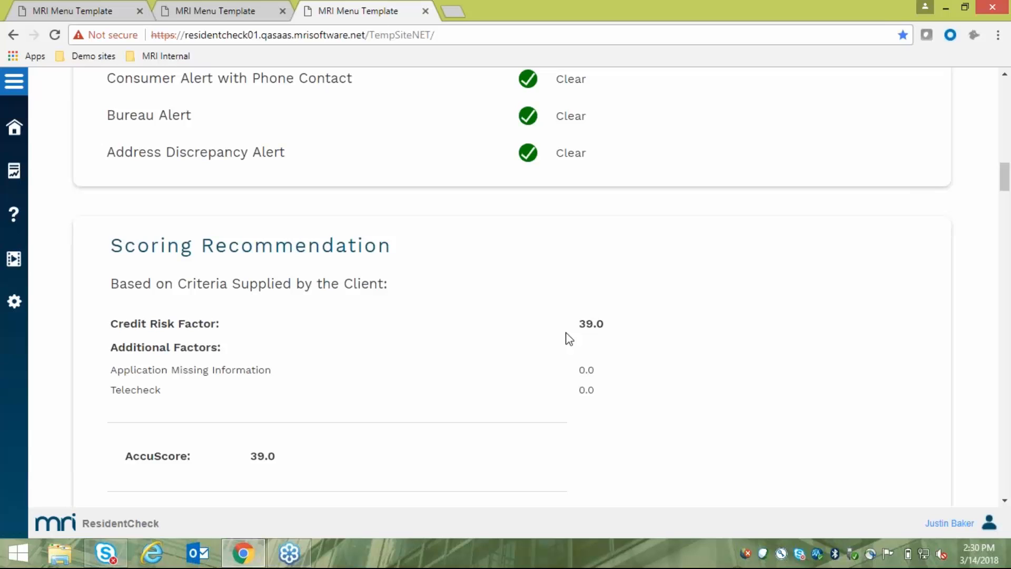
scroll(569, 339, "down", 3)
scroll(513, 279, "down", 8)
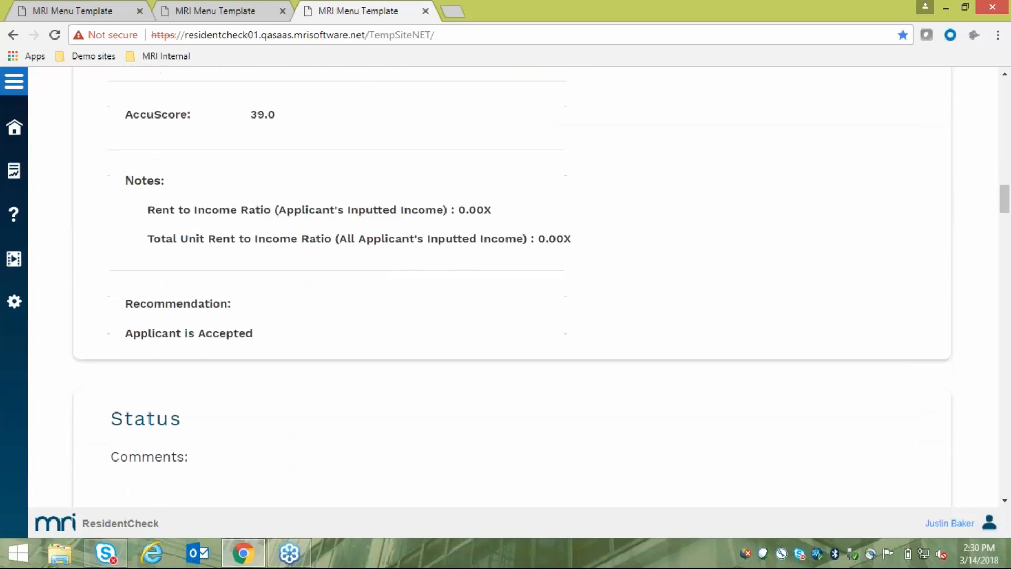
scroll(512, 279, "down", 5)
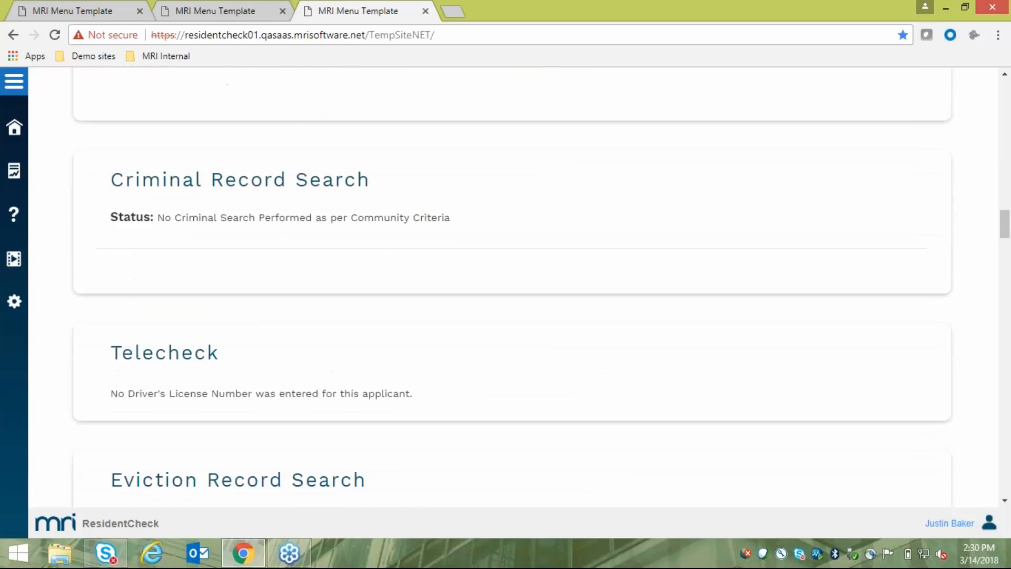
scroll(512, 279, "down", 1)
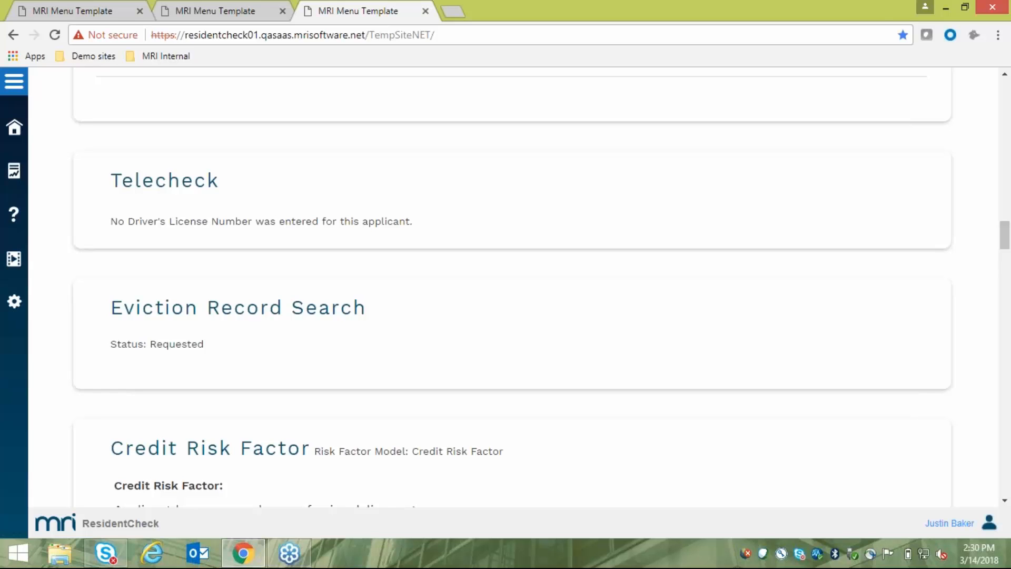
Read the Credit Risk Factor with its contributing factors, and the credit report's profile summary and address history.
scroll(599, 330, "down", 6)
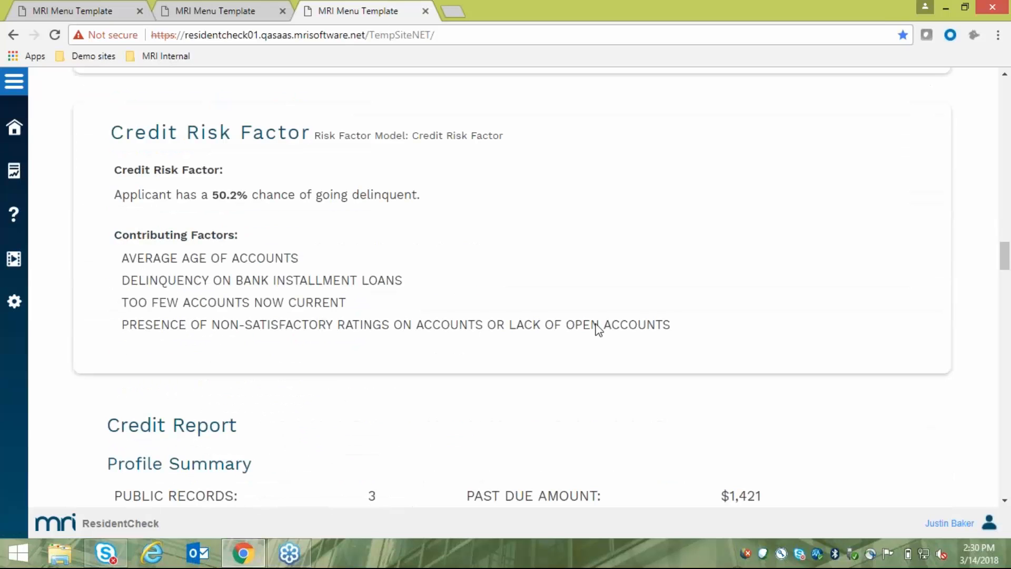
scroll(599, 330, "down", 2)
scroll(541, 292, "down", 3)
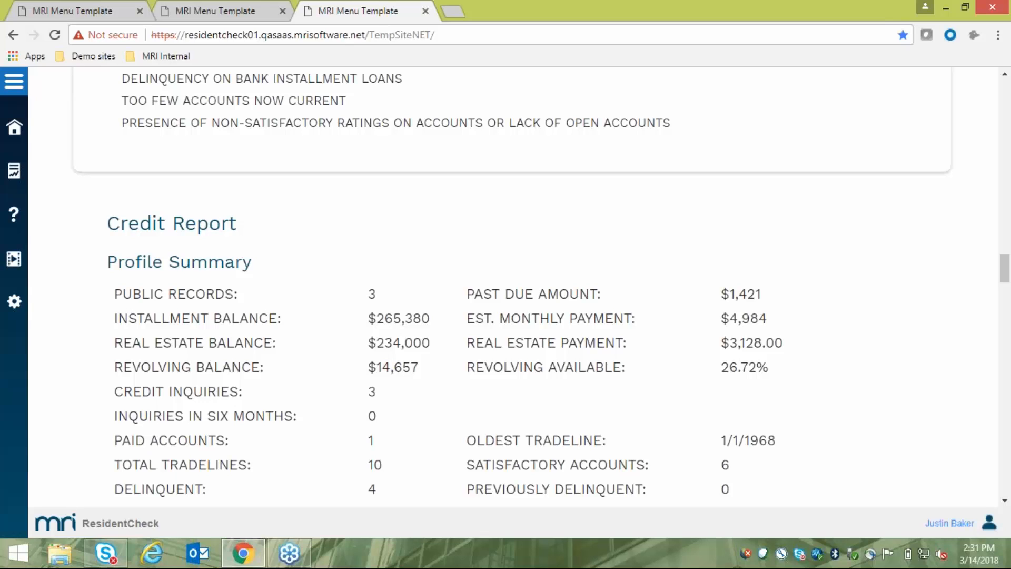
scroll(597, 323, "down", 2)
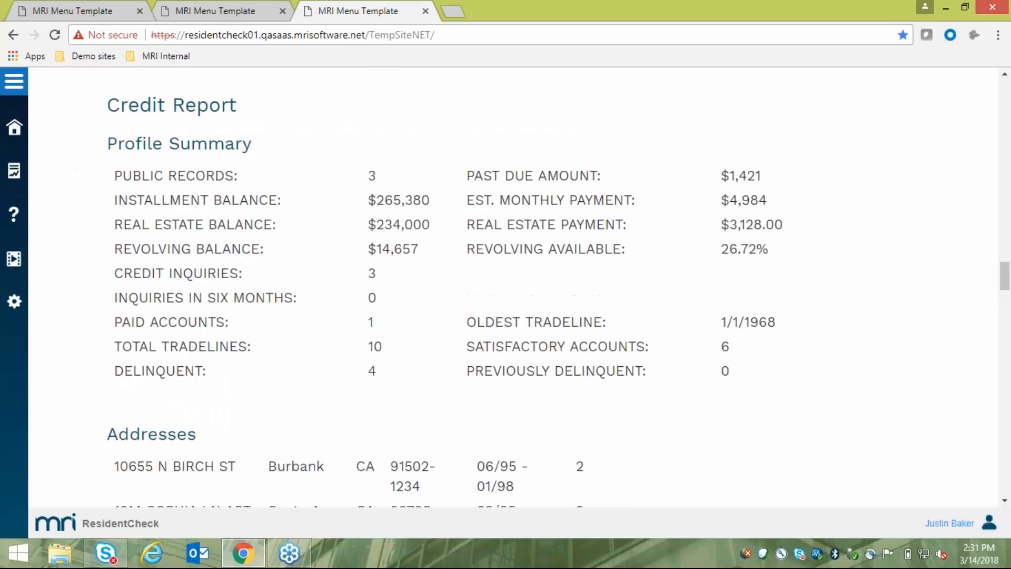
scroll(514, 283, "down", 3)
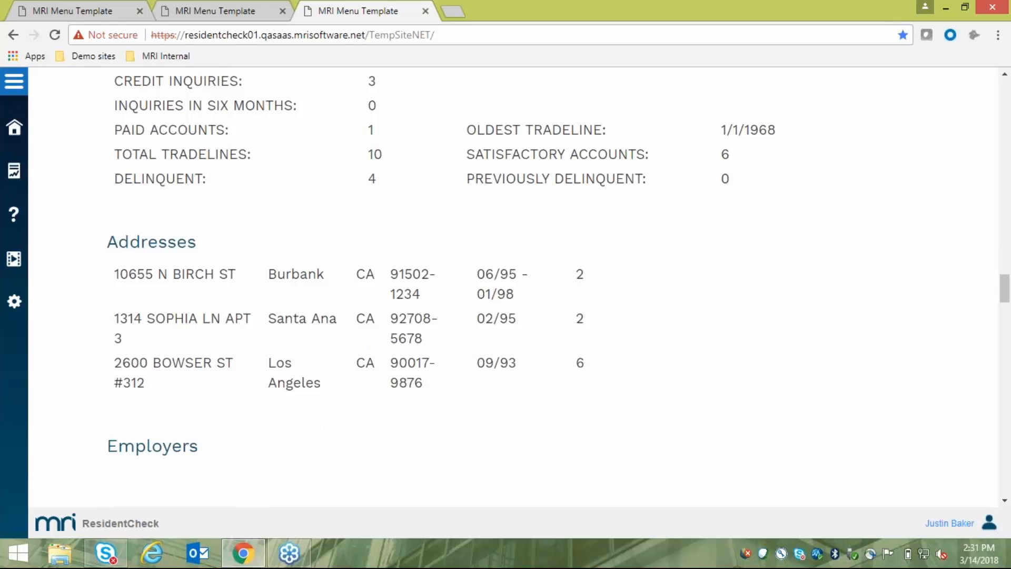
scroll(514, 287, "down", 3)
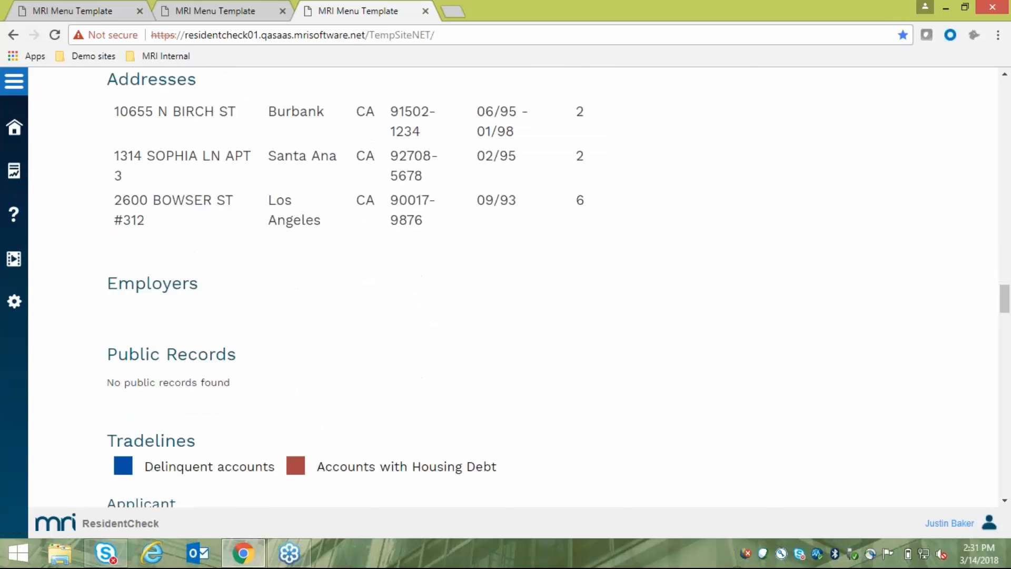
Examine the credit report's public records and its tradelines, comparing the delinquent accounts with the other accounts.
scroll(514, 287, "down", 3)
scroll(514, 287, "down", 1)
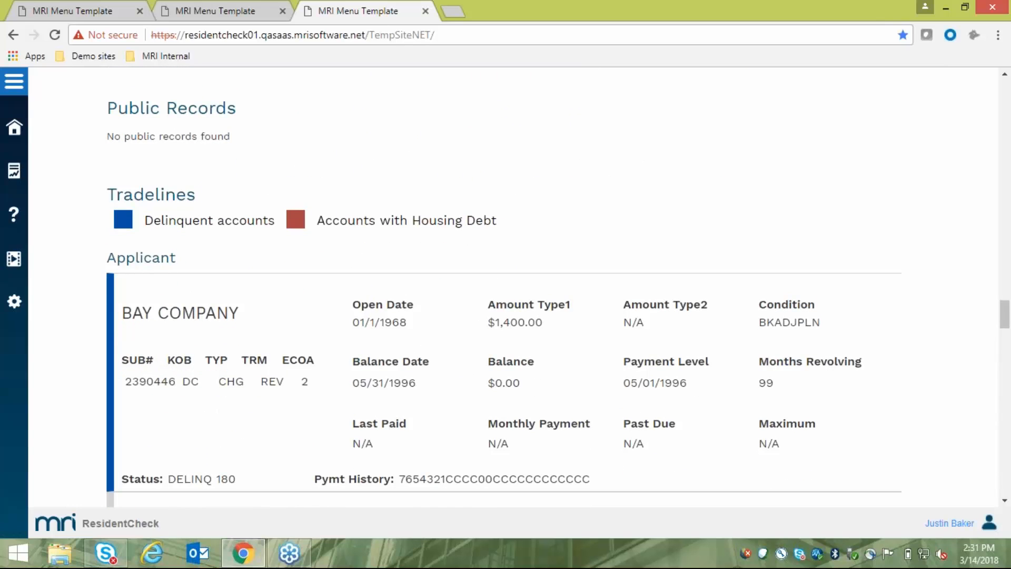
scroll(504, 301, "down", 2)
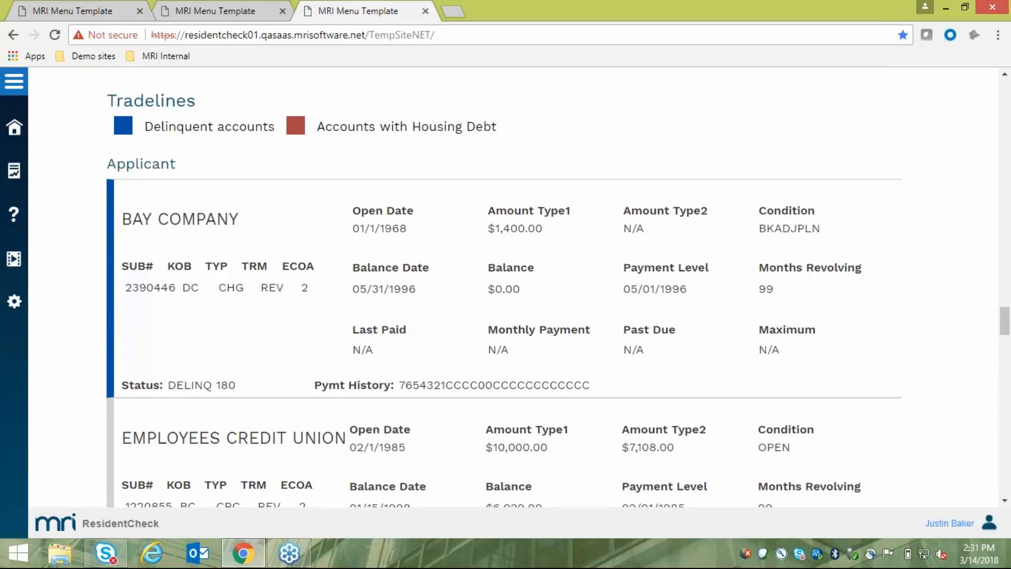
scroll(504, 287, "down", 1)
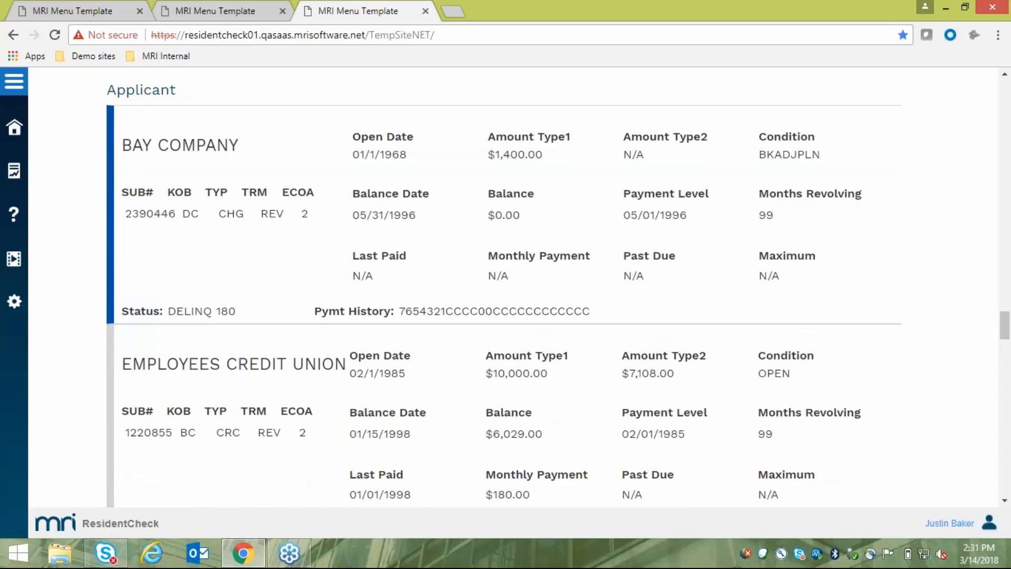
scroll(504, 288, "down", 3)
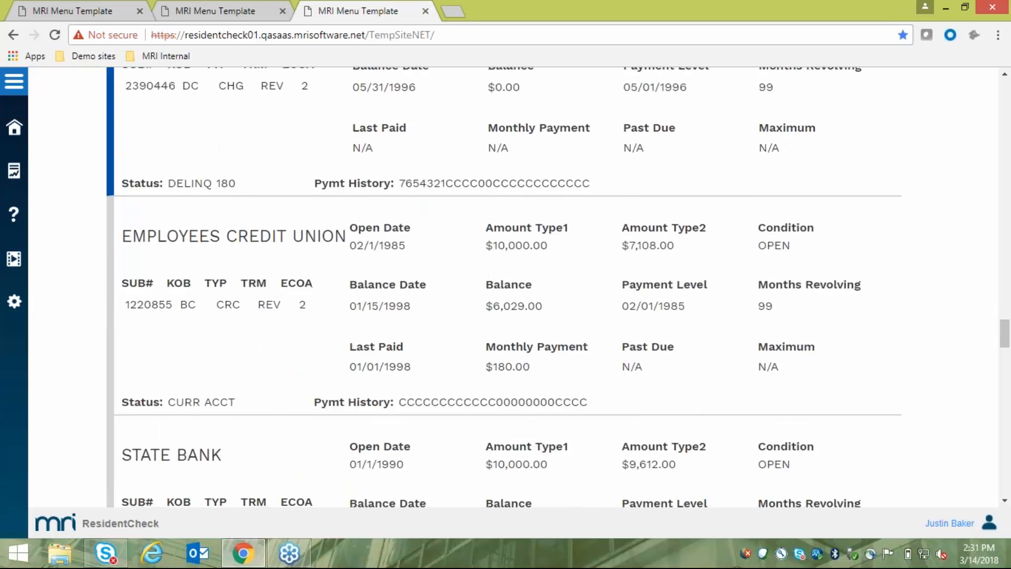
scroll(504, 287, "down", 1)
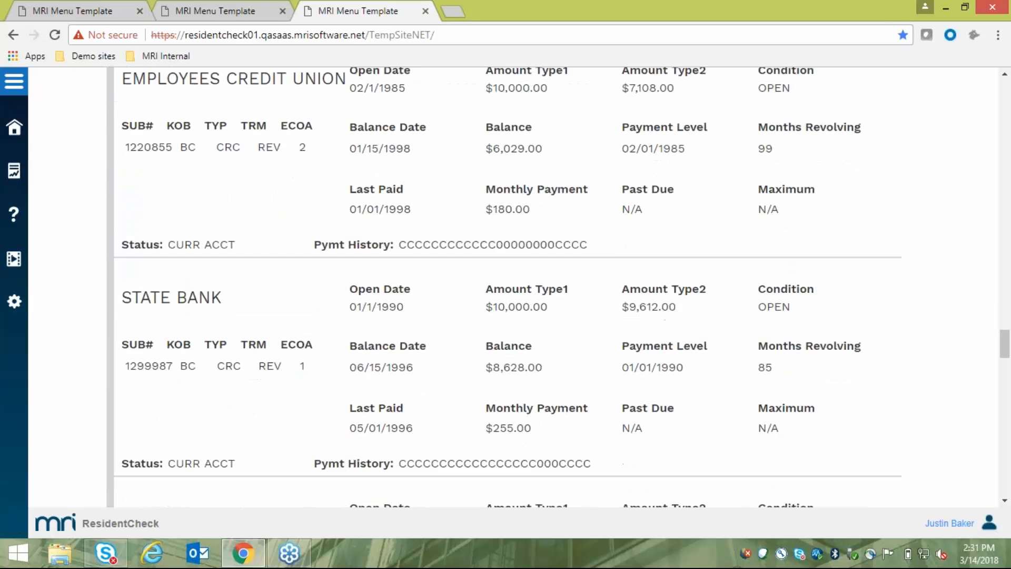
scroll(504, 288, "down", 2)
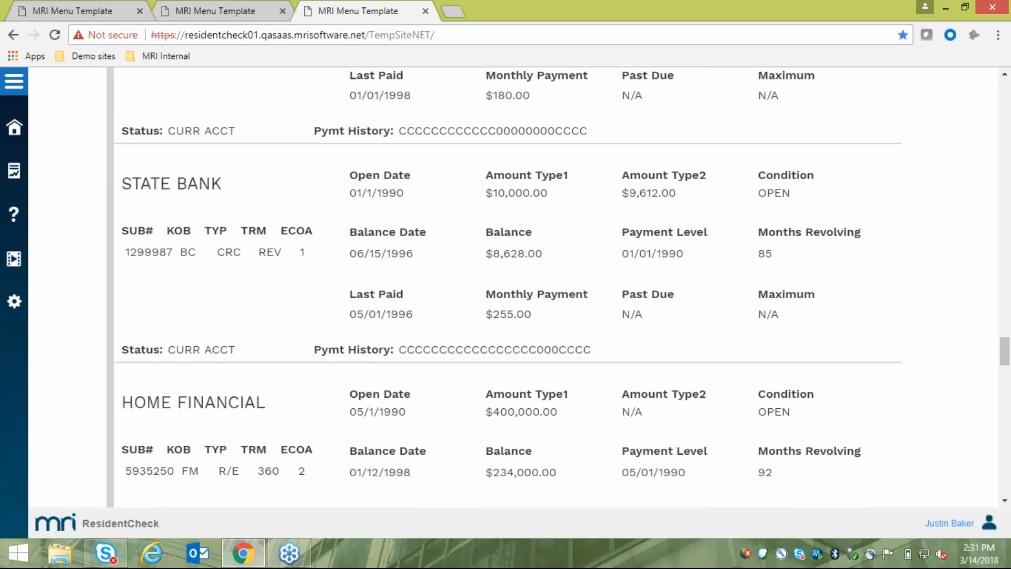
scroll(504, 287, "down", 6)
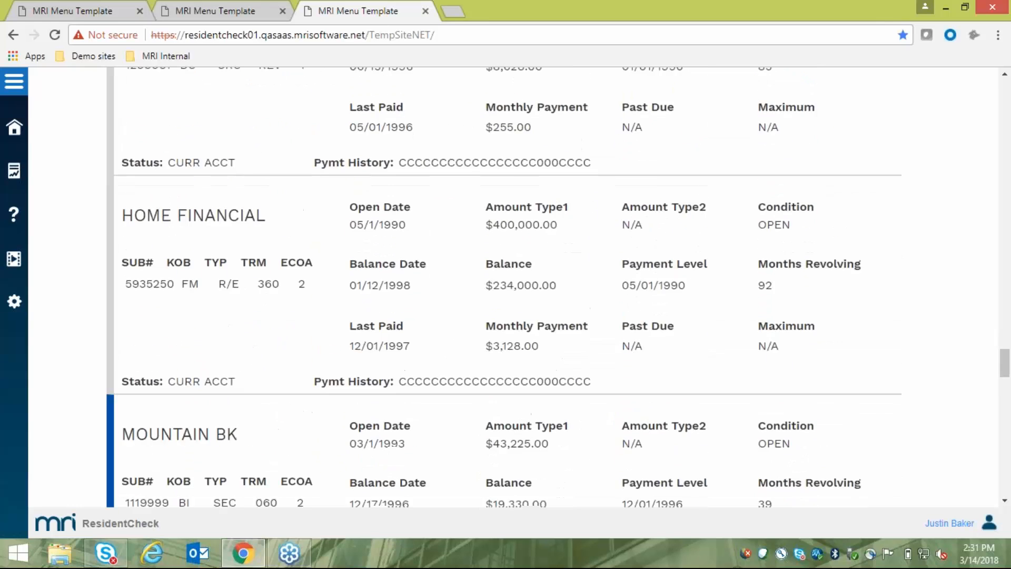
scroll(504, 288, "down", 3)
scroll(504, 288, "down", 10)
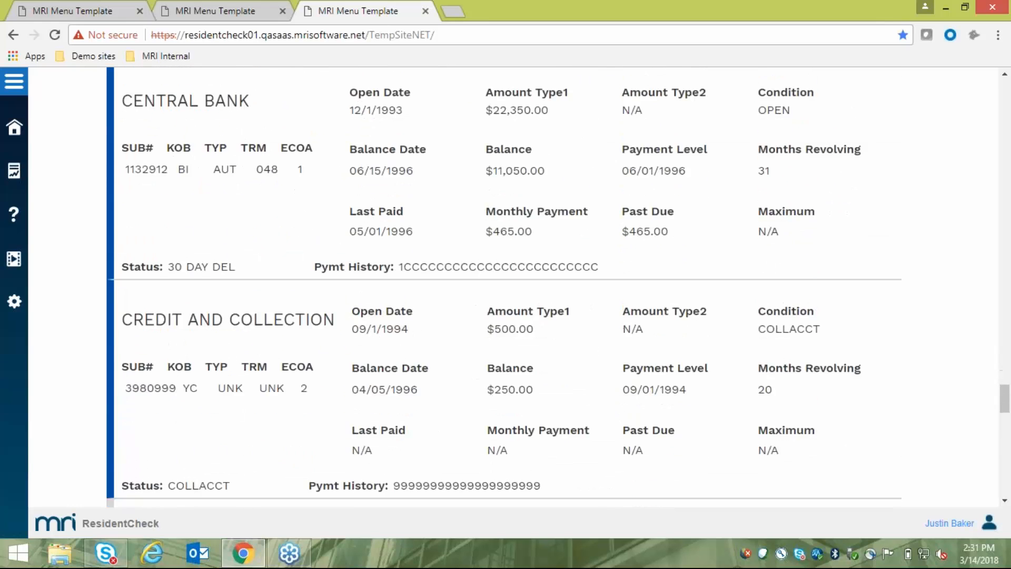
scroll(504, 288, "down", 8)
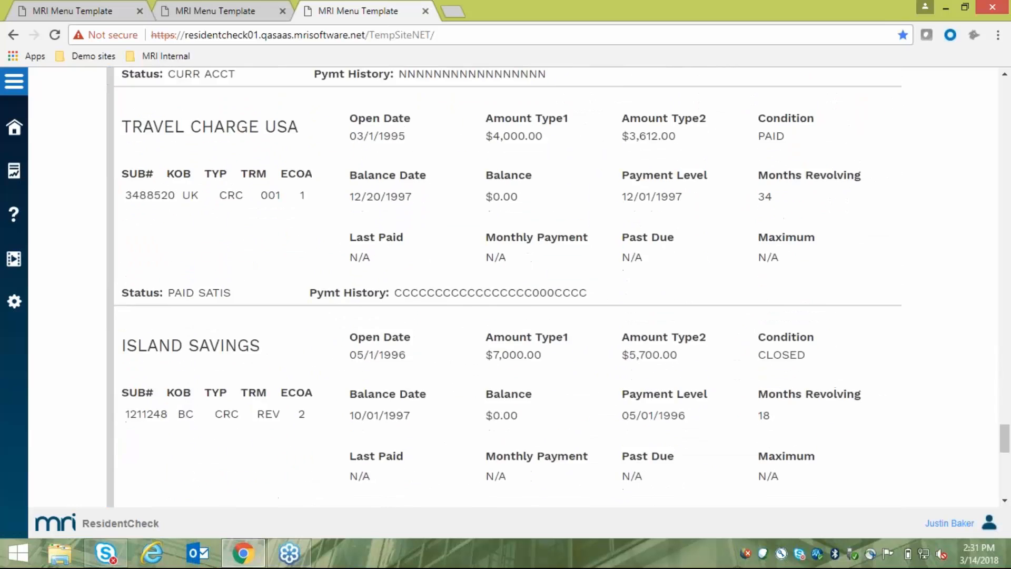
Check the applicant's credit inquiries, the previous ResidentCheck inquiries and the disclaimer at the end of the report.
scroll(504, 288, "down", 2)
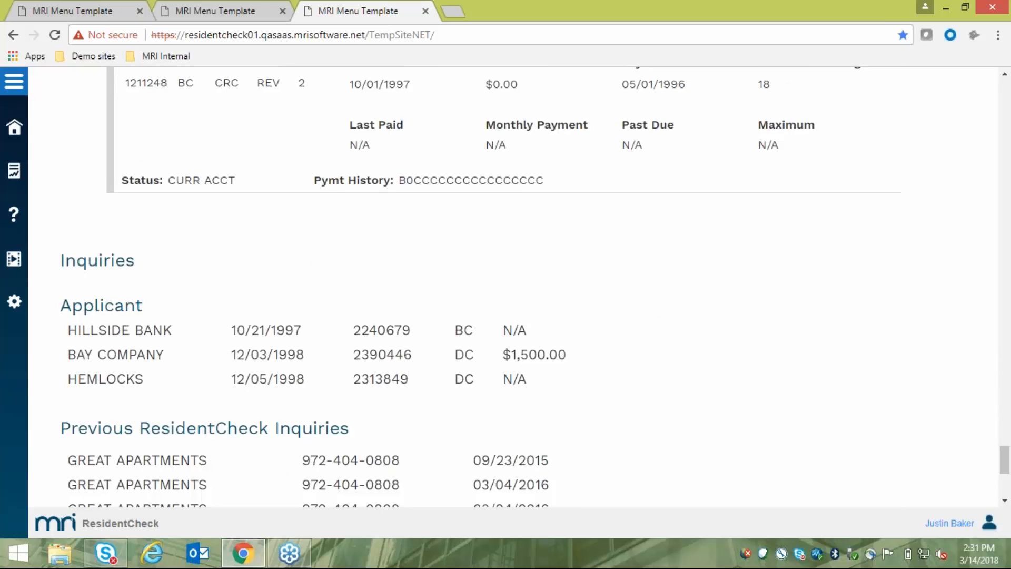
scroll(505, 287, "down", 2)
scroll(504, 288, "down", 1)
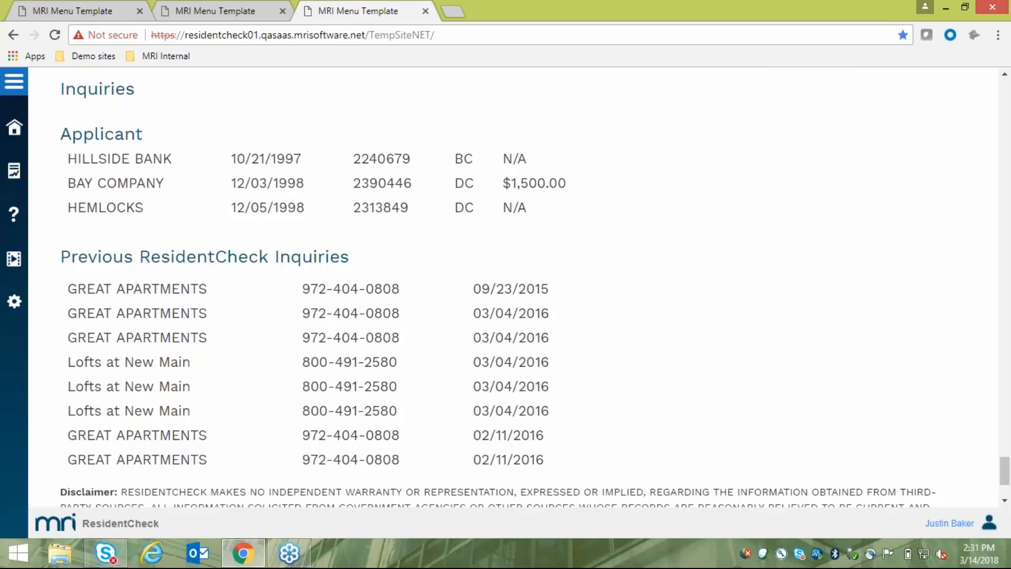
scroll(504, 288, "down", 3)
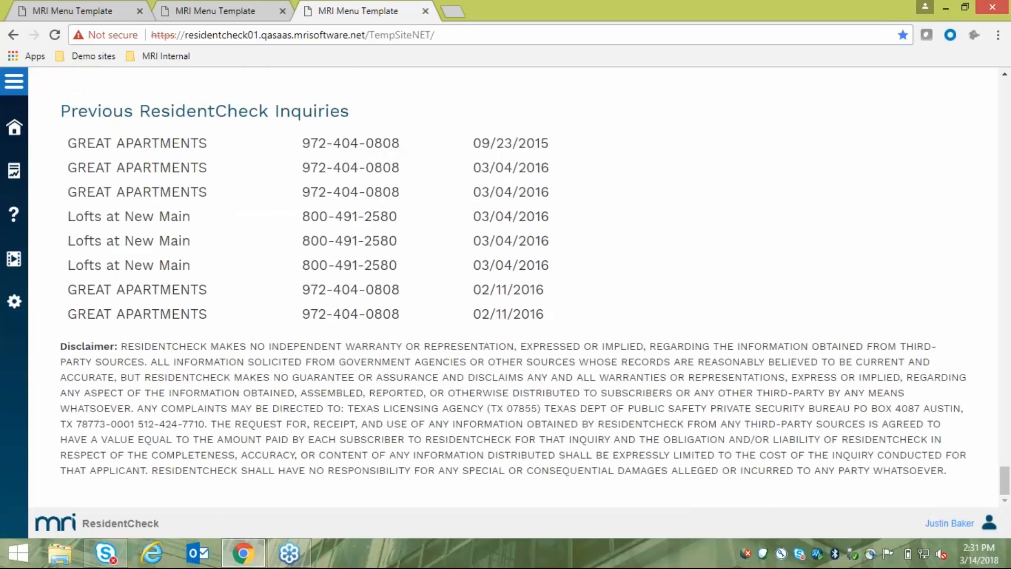
Open the InstaCheck application's adverse action letter and read its decision, deciding factors and Fair Credit Reporting Act notice.
scroll(586, 323, "up", 5)
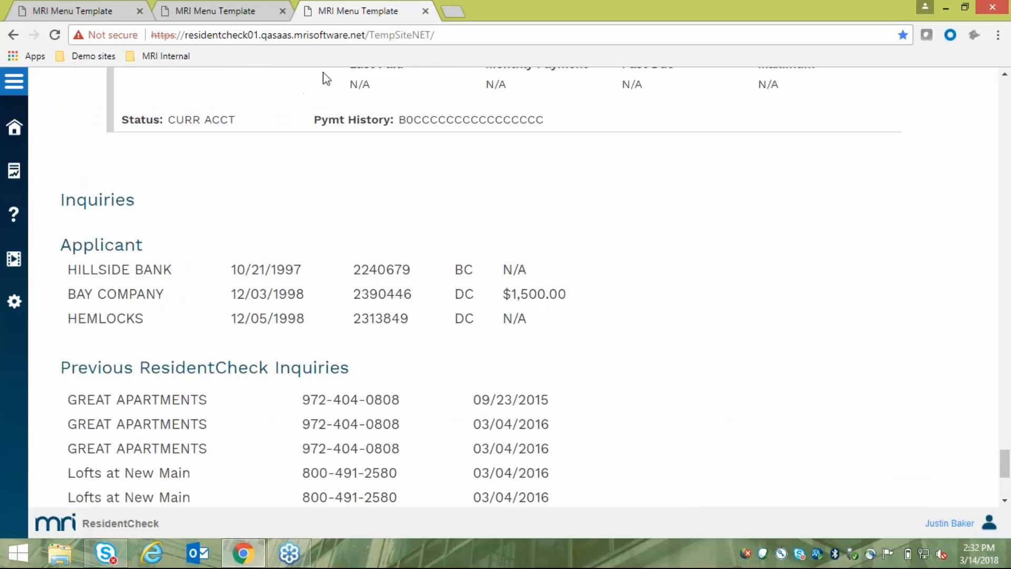
scroll(620, 277, "up", 20)
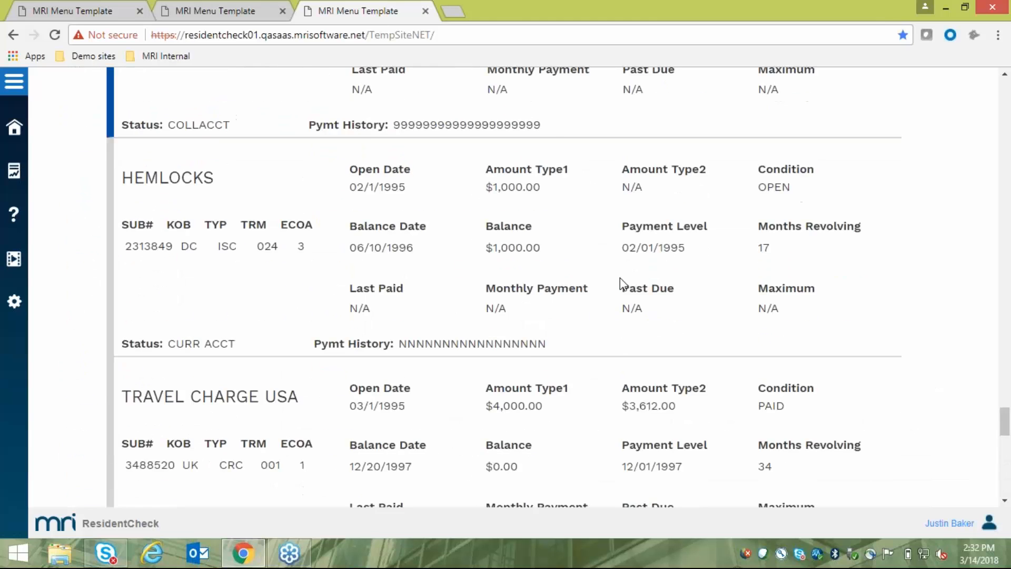
scroll(620, 277, "up", 20)
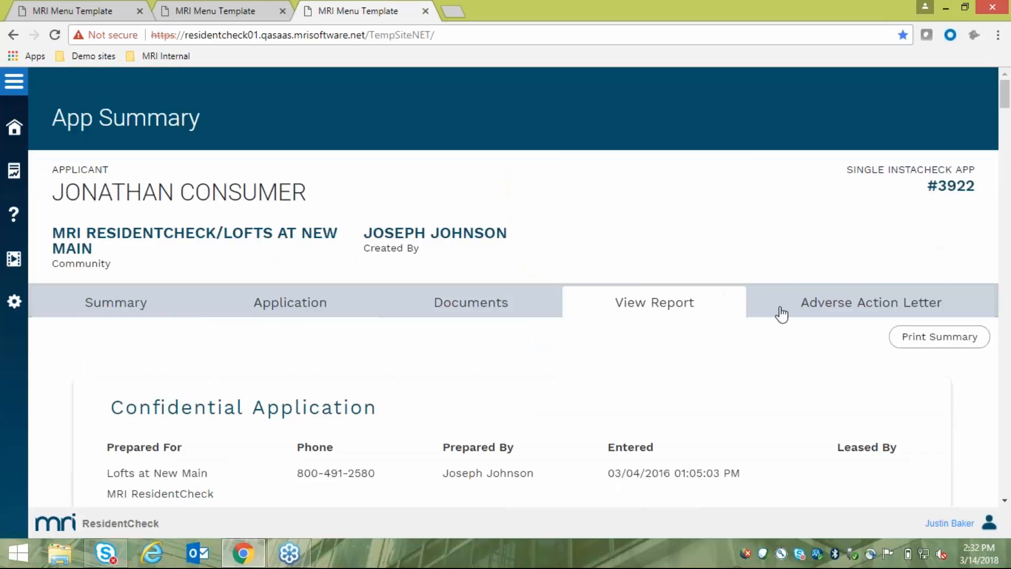
left_click(781, 314)
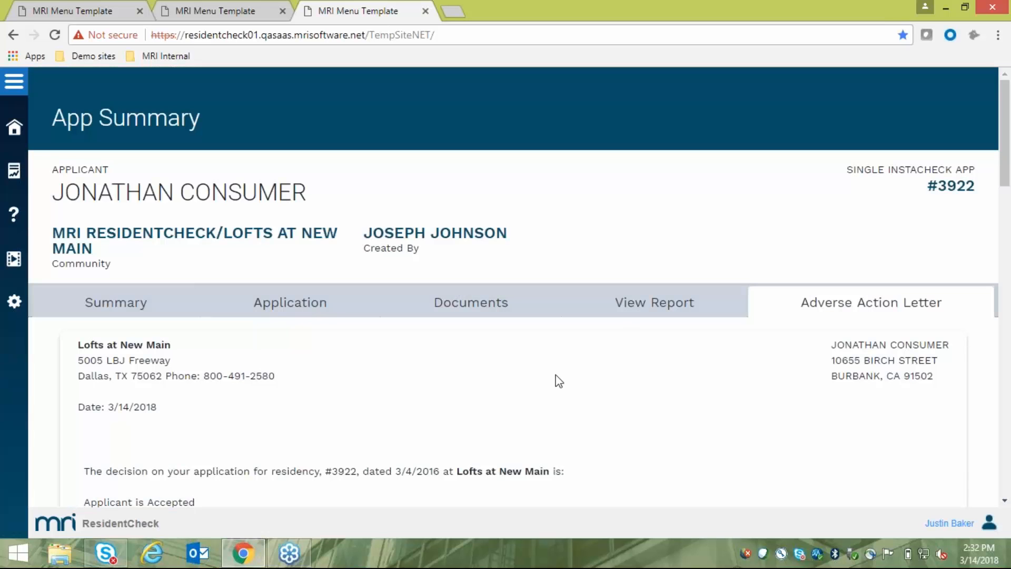
scroll(507, 381, "down", 3)
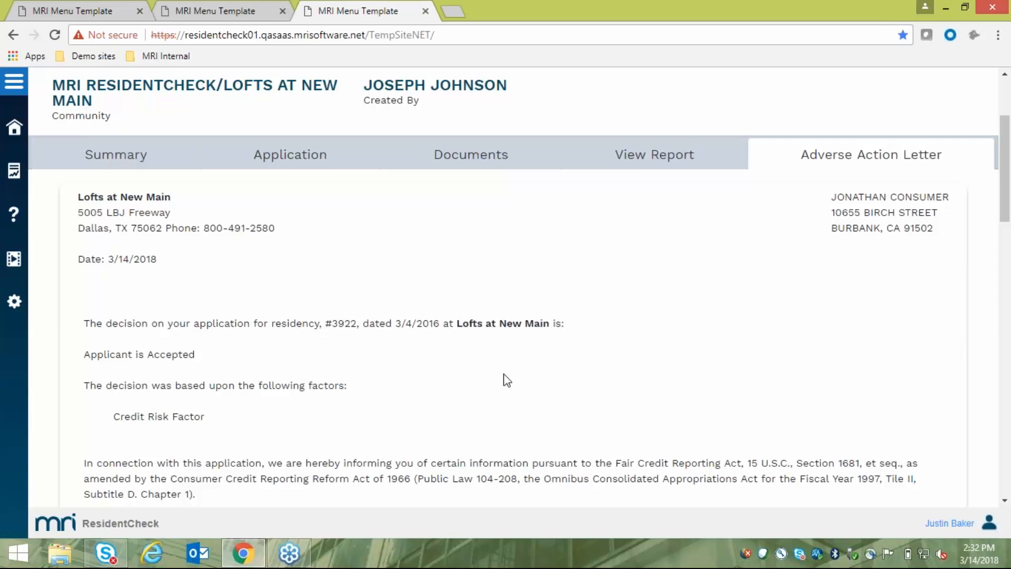
scroll(503, 374, "down", 4)
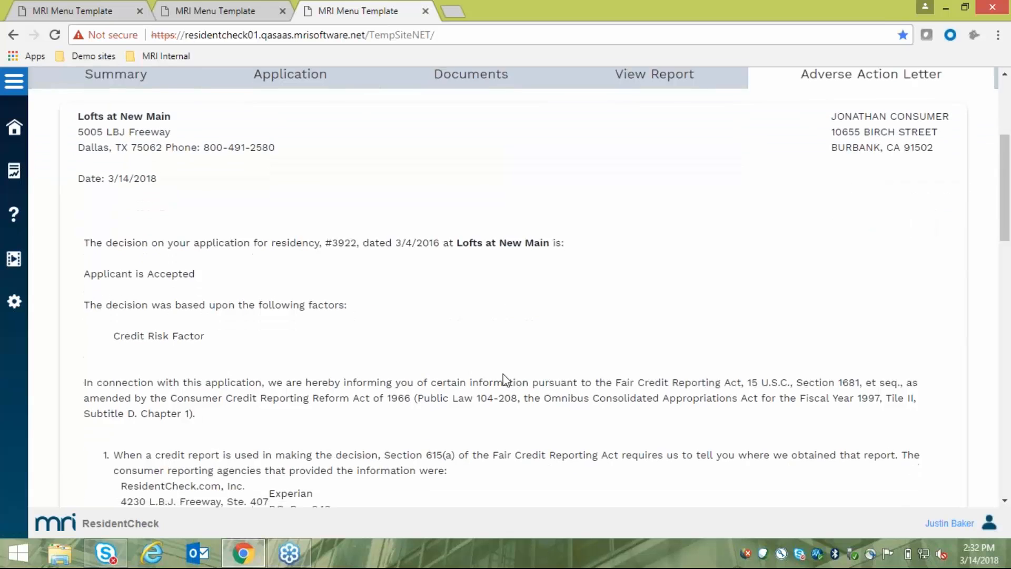